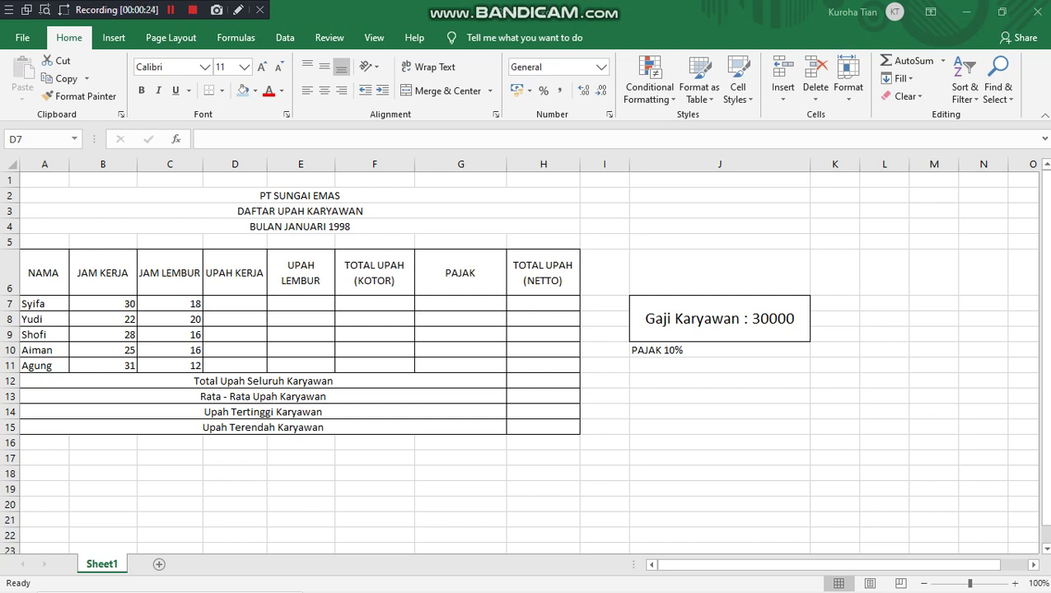
Examine the table title, the Gaji Karyawan wage box, and the JAM KERJA and JAM LEMBUR columns.
left_click(235, 303)
left_click(299, 210)
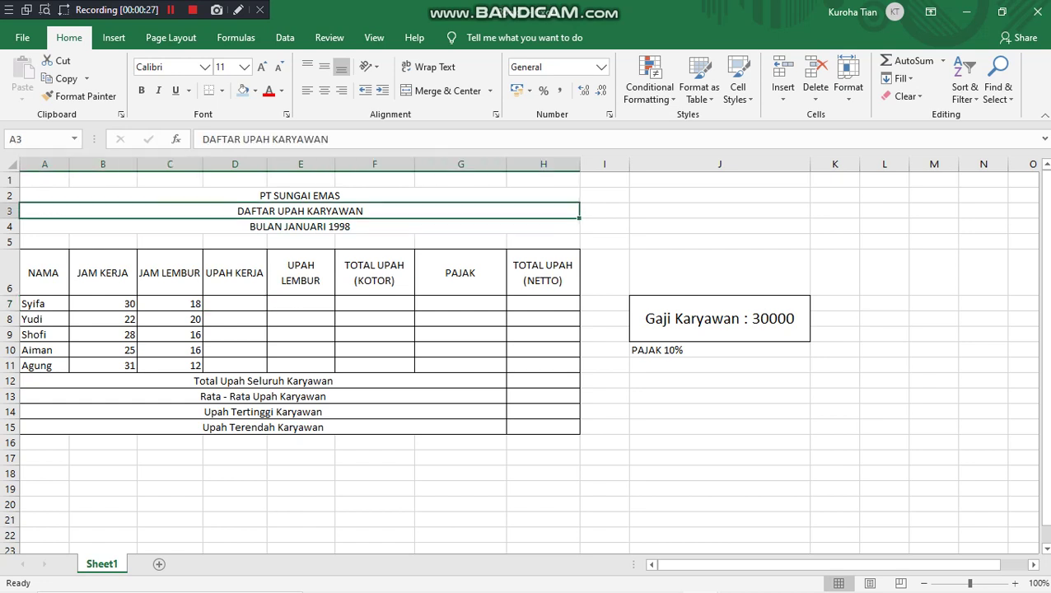
left_click(299, 196)
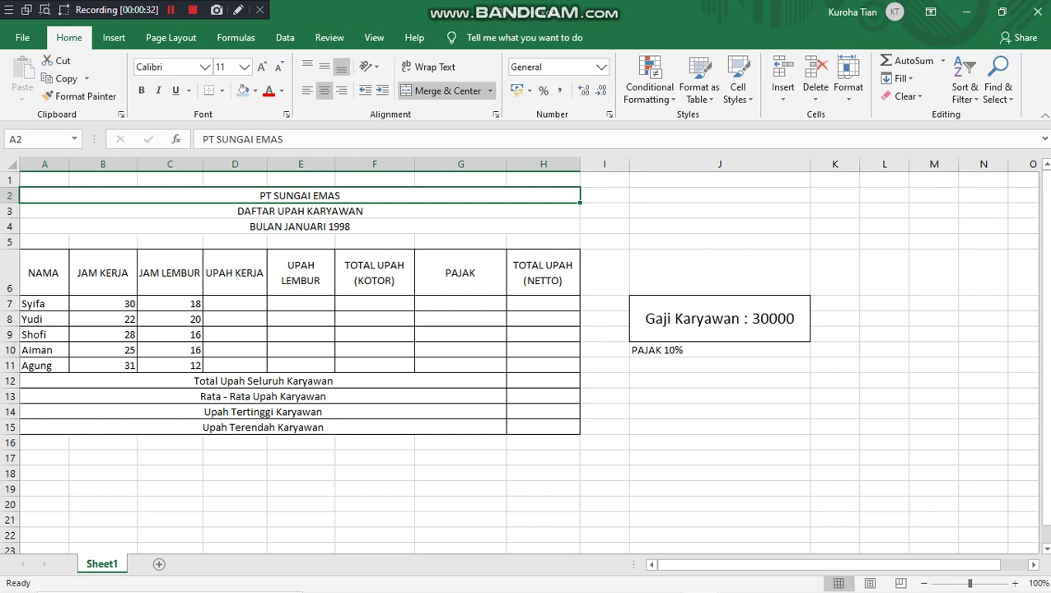
left_click(719, 319)
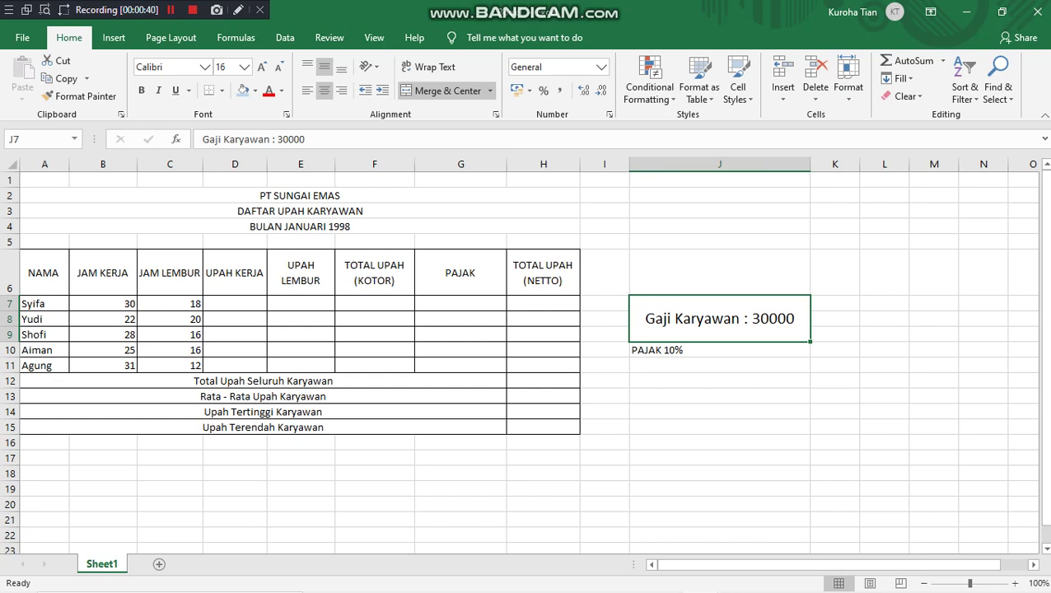
left_click(103, 304)
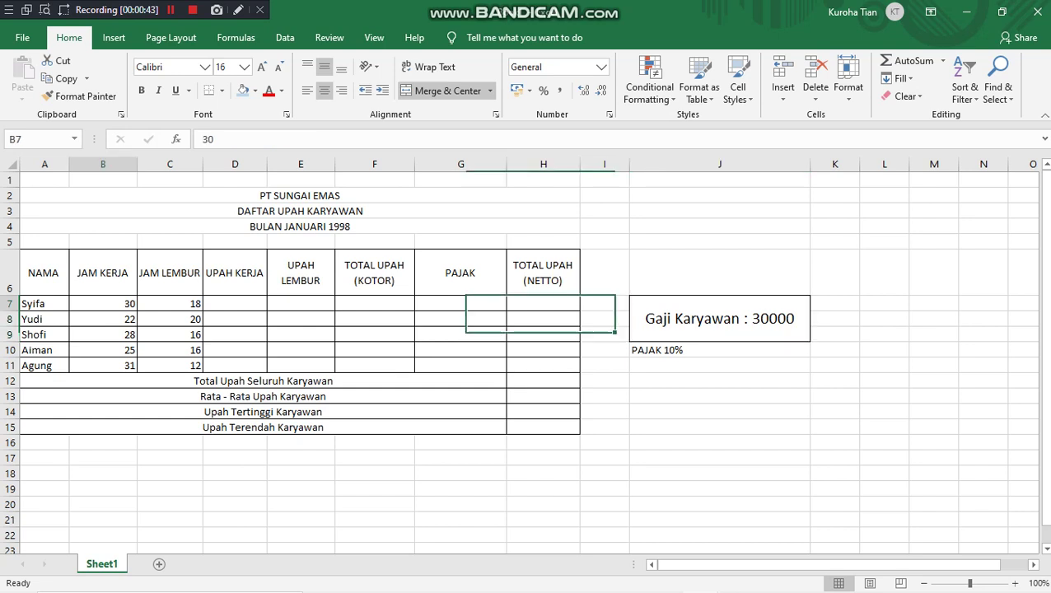
left_click(170, 274)
left_click(170, 304)
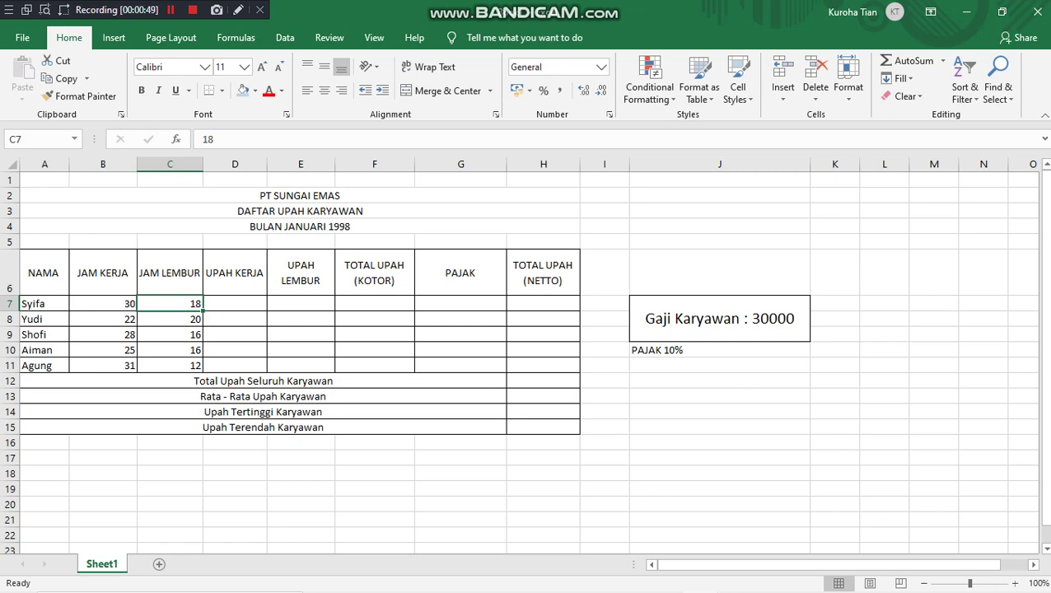
Check the Upah Kerja rule in Notepad, enter =30000*B7 in D7 of the Excel sheet, and fill it down to D11.
left_click(235, 304)
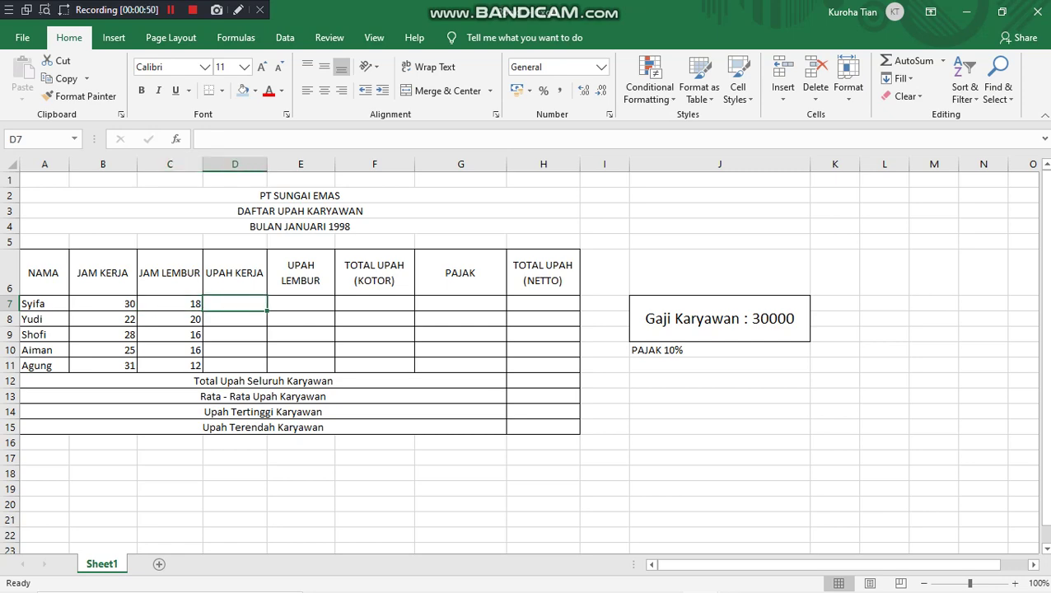
key("alt+Tab")
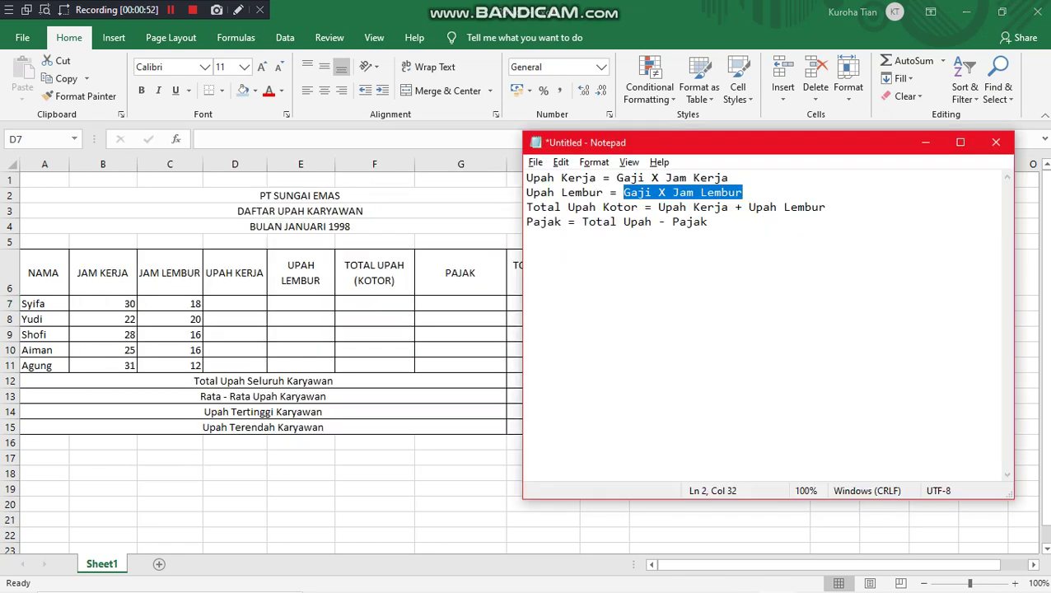
left_click_drag(617, 178, 728, 178)
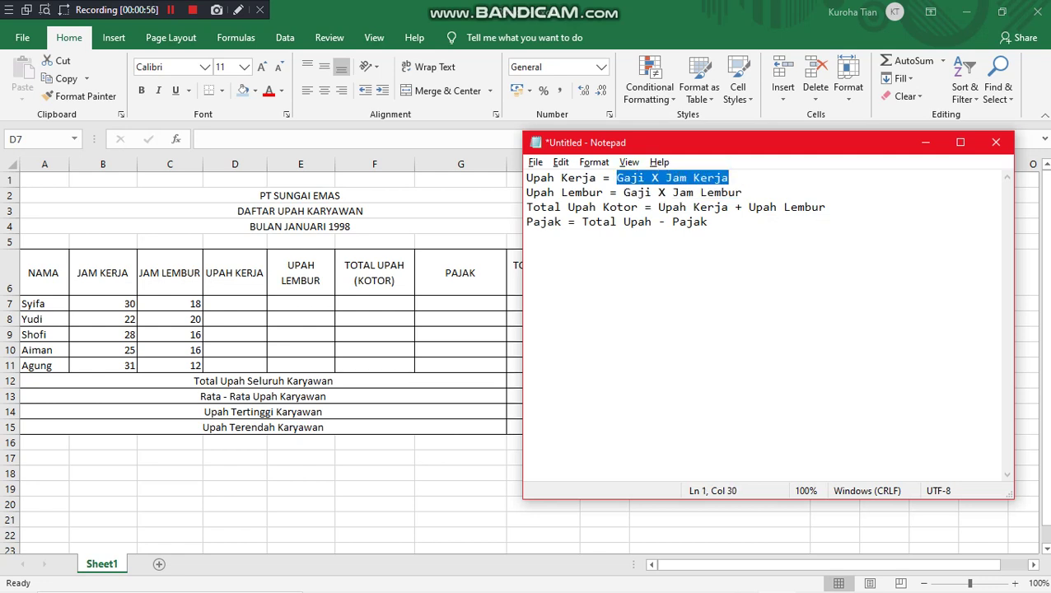
key("alt+Tab")
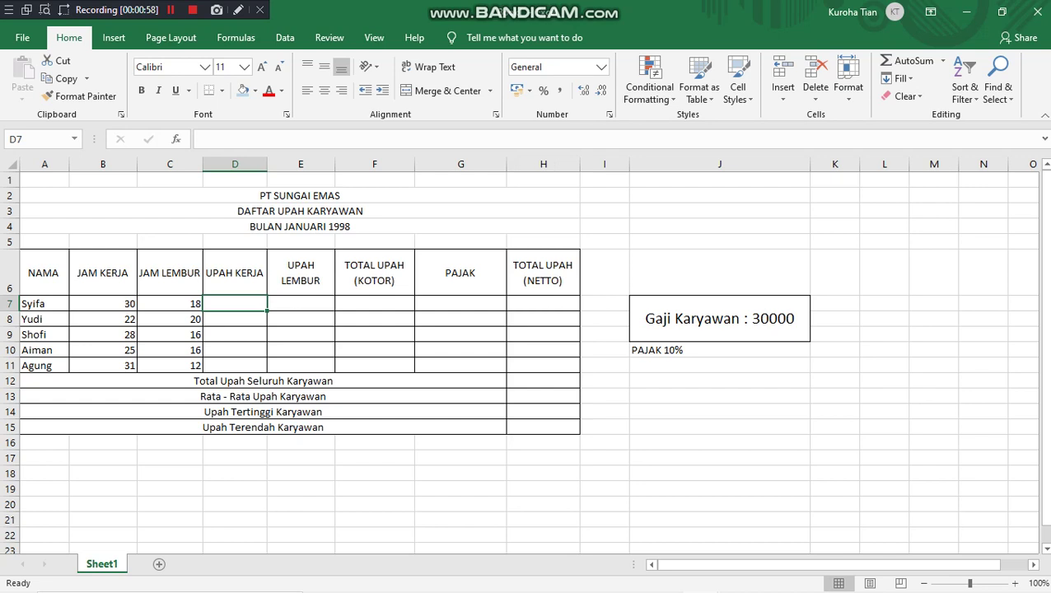
type("=")
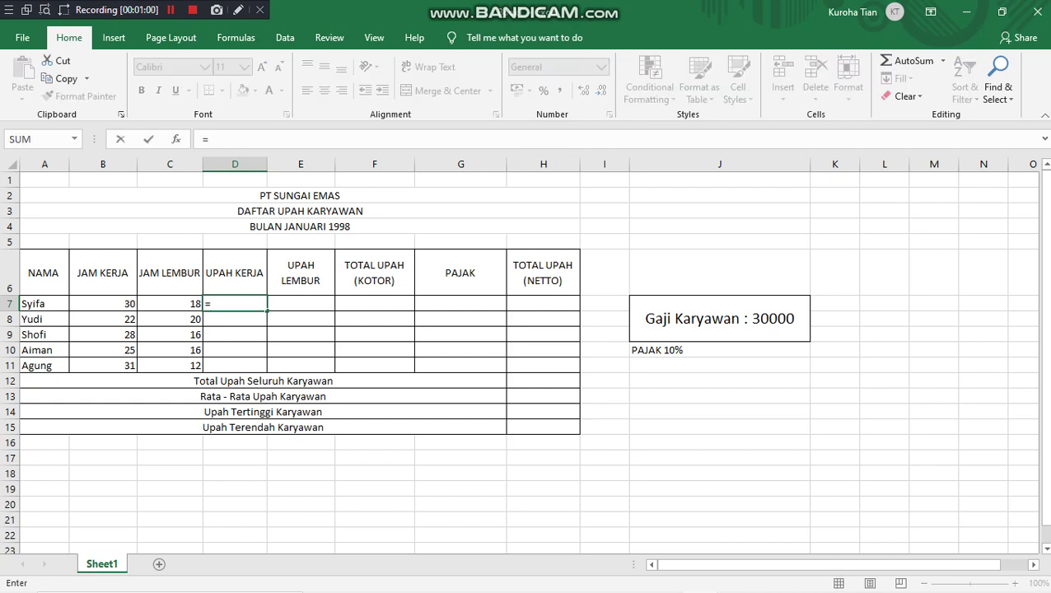
type("30000*")
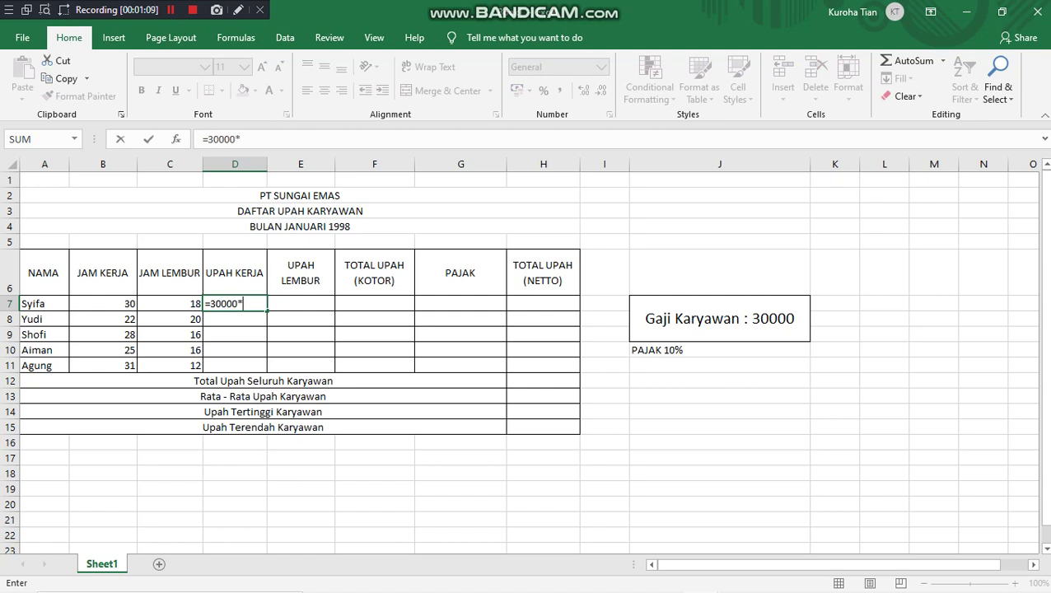
left_click(103, 303)
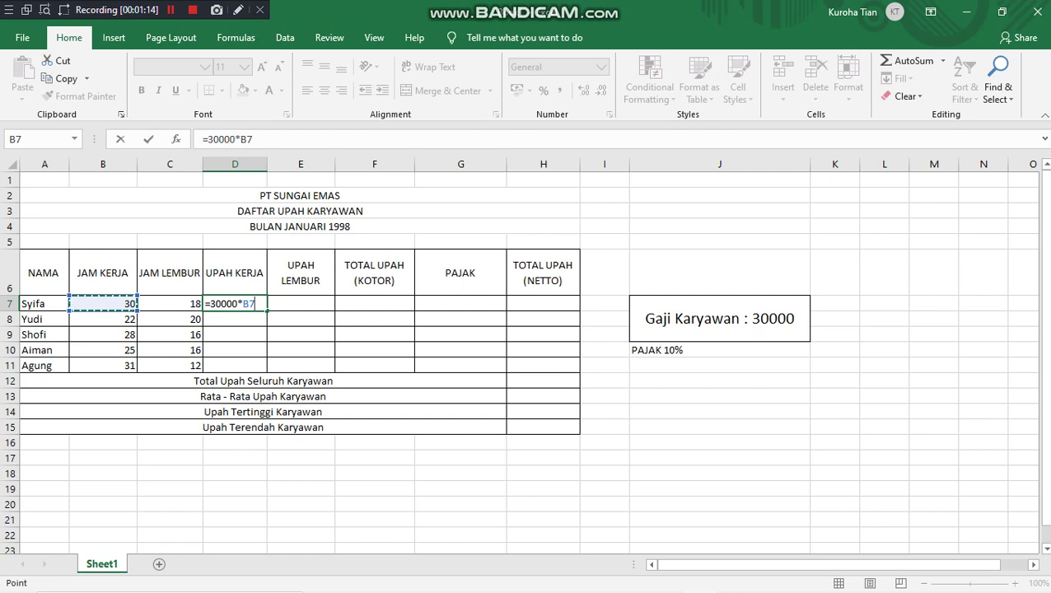
key("Return")
left_click(235, 304)
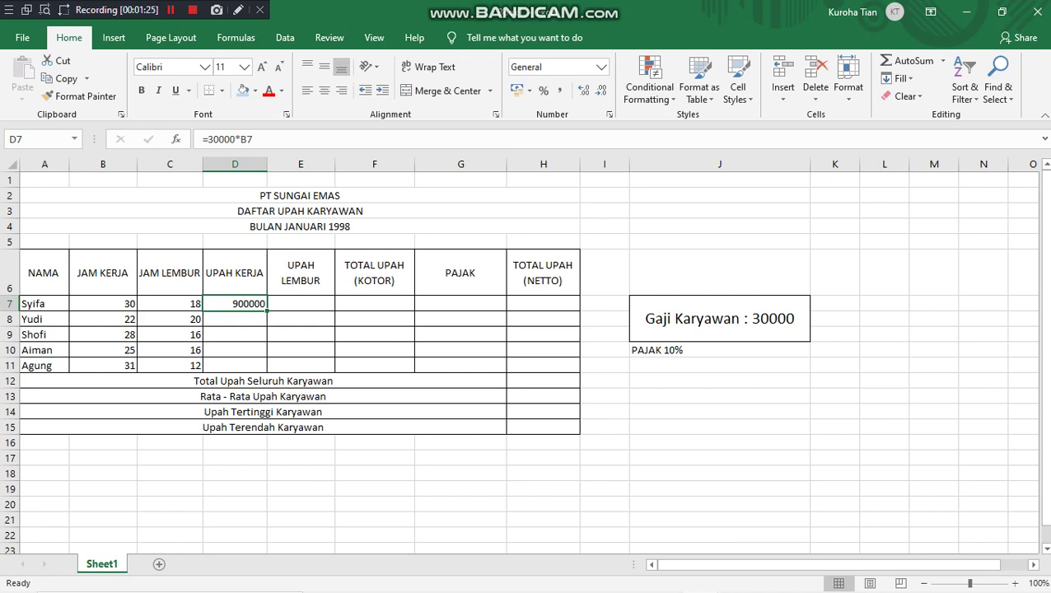
left_click_drag(266, 310, 266, 372)
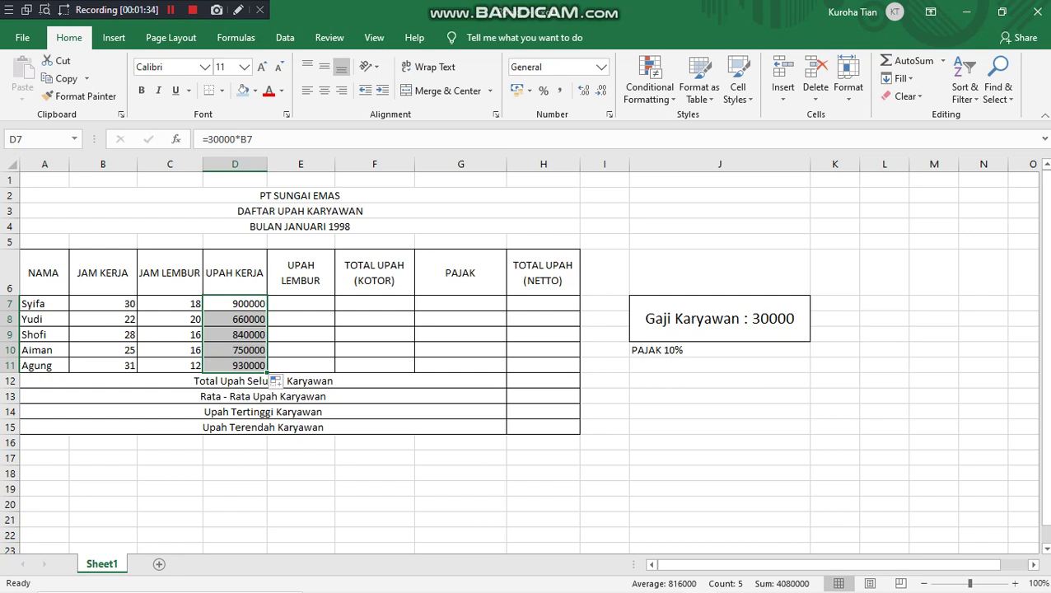
Format the range D7:H11 as Accounting with 0 decimal places and no currency symbol.
left_click(234, 304)
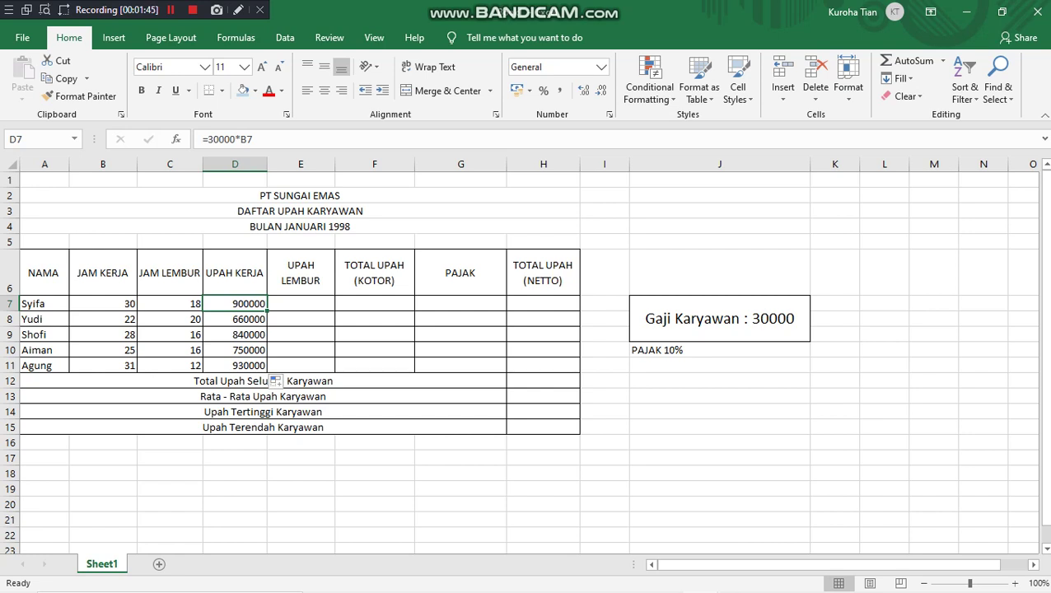
key("shift+Down")
key("shift+Down")
key("shift+Down")
key("shift+Right")
key("shift+Right")
key("shift+Right")
key("shift+Down")
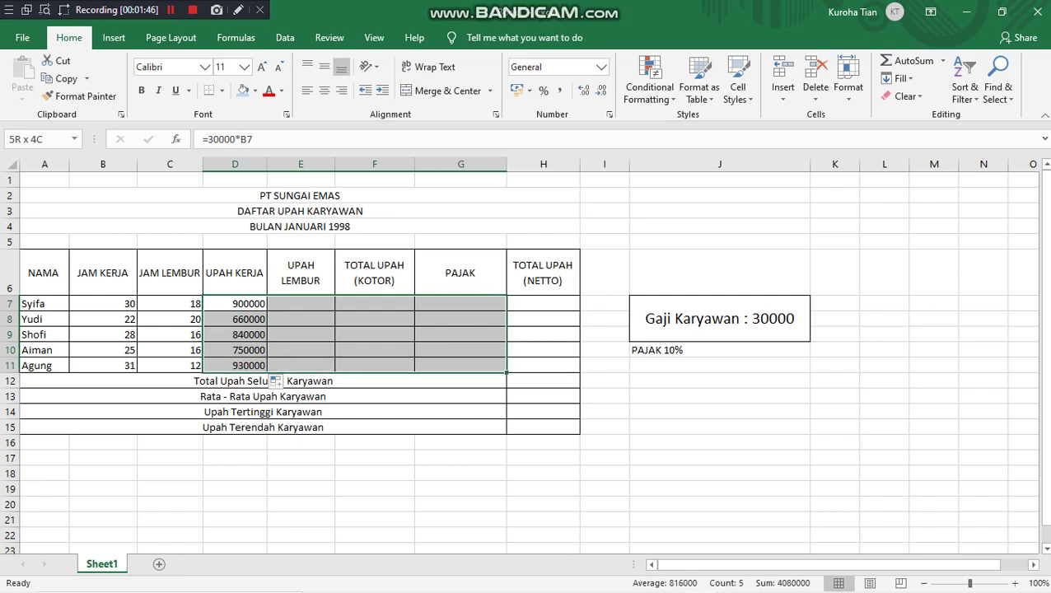
key("shift+Right")
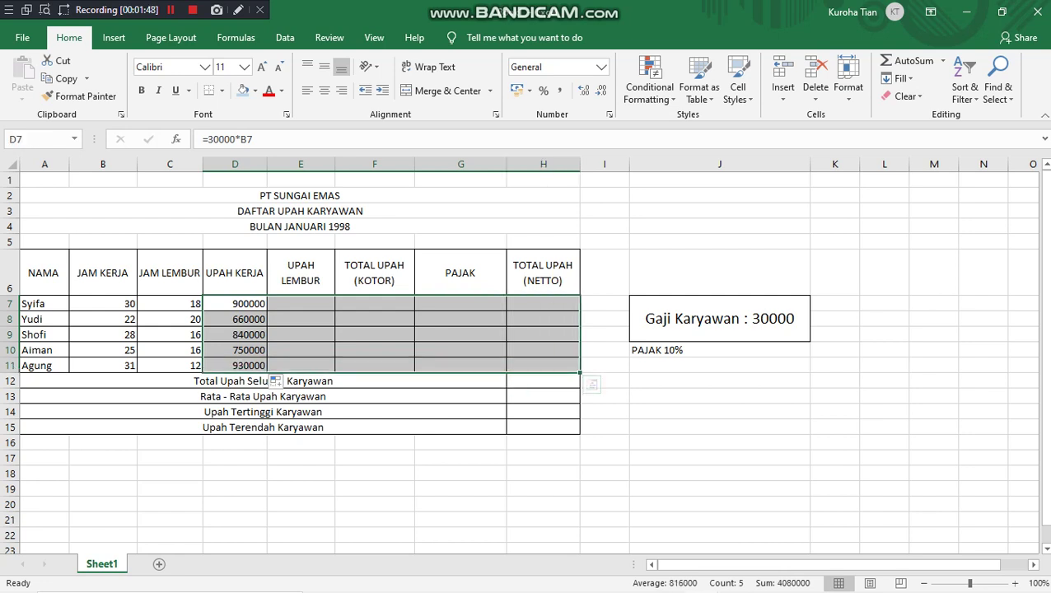
key("shift+F10")
key("Down")
key("Down")
key("Down")
key("Down")
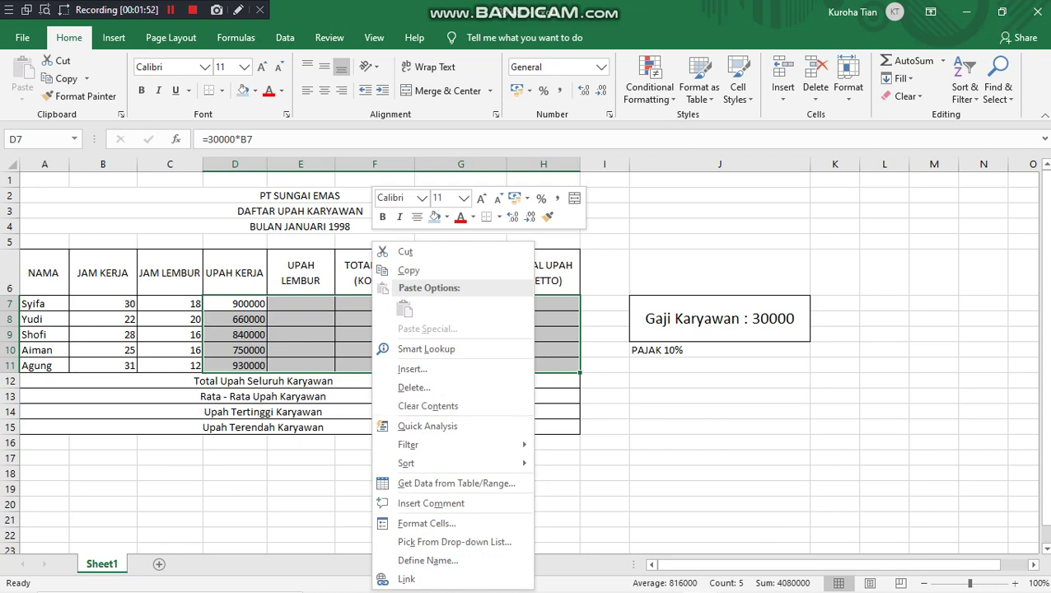
right_click(246, 335)
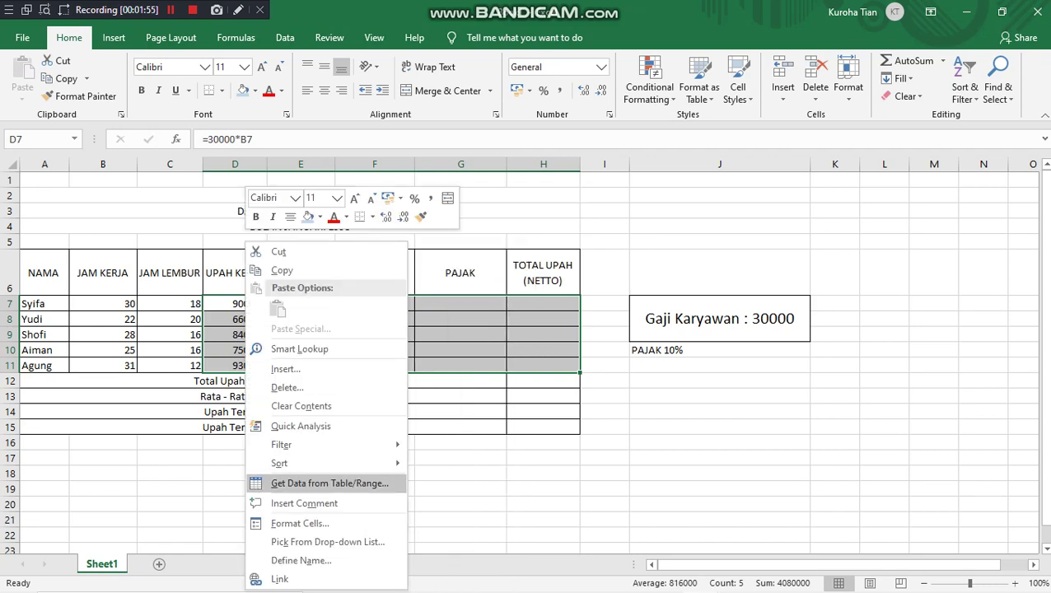
key("Return")
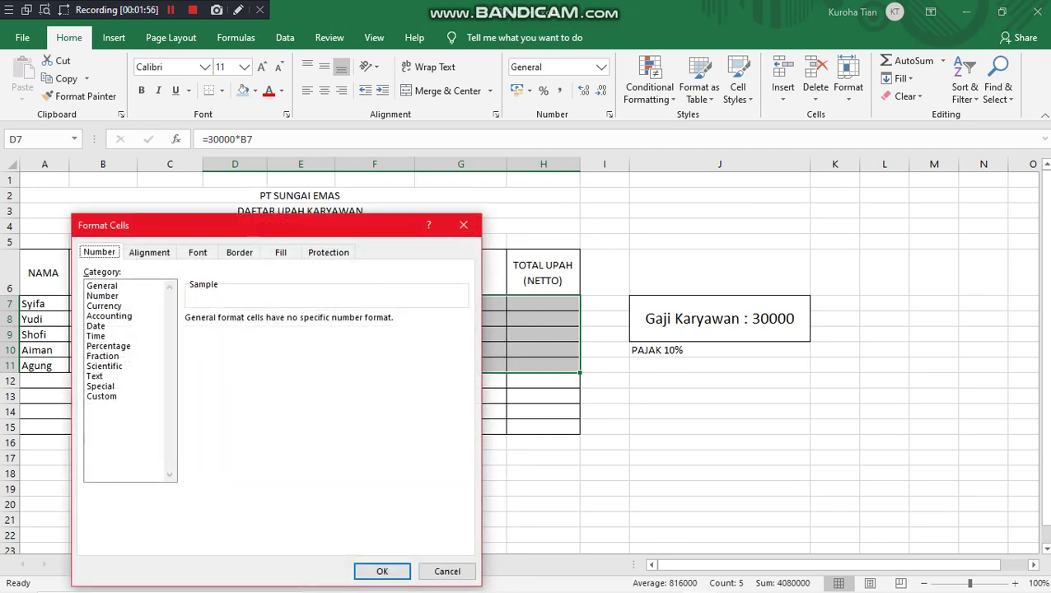
left_click_drag(247, 225, 562, 120)
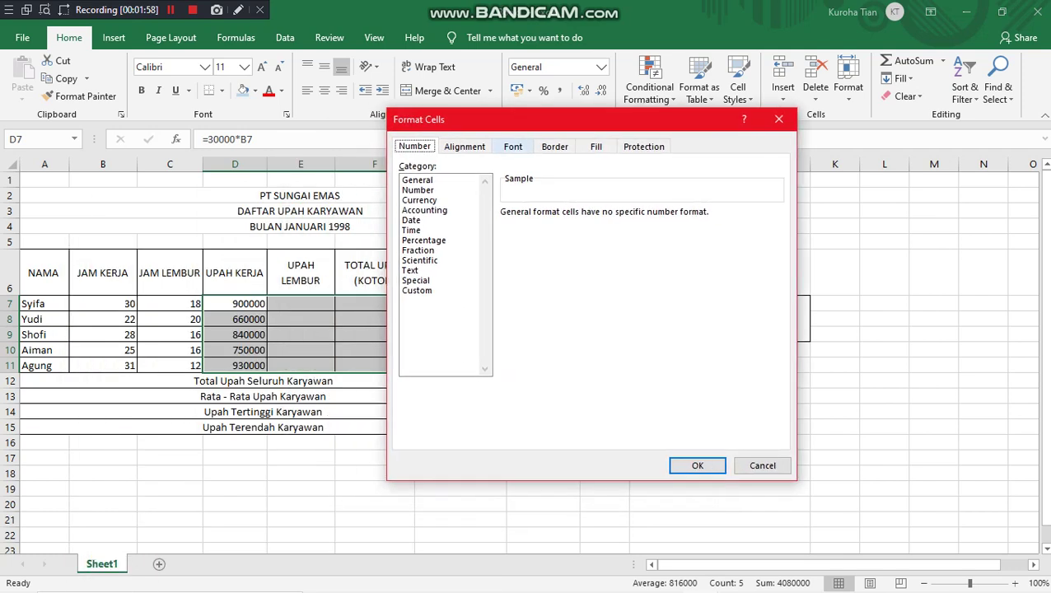
left_click(425, 210)
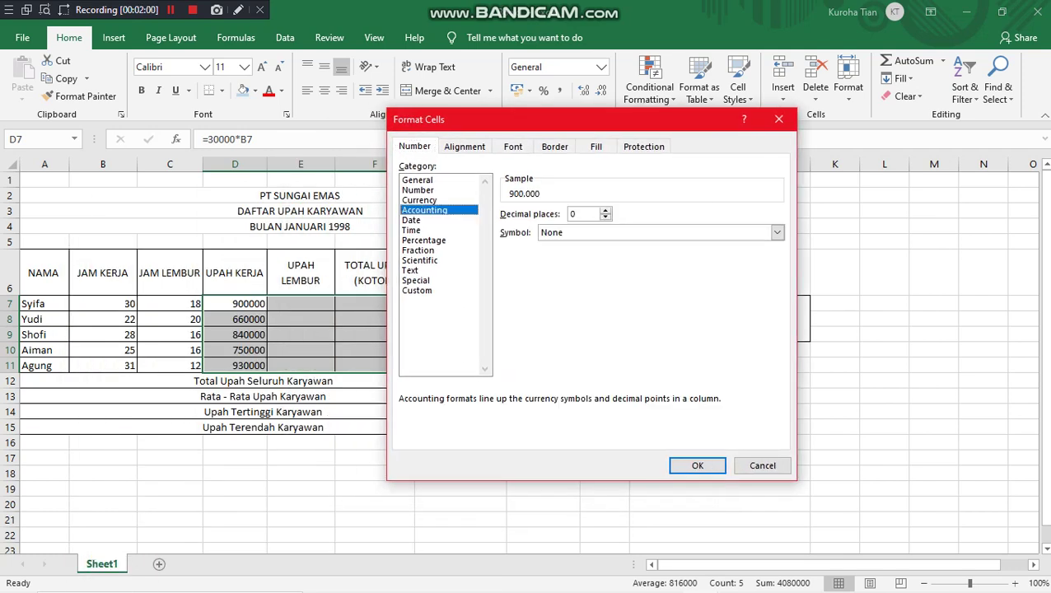
left_click(697, 465)
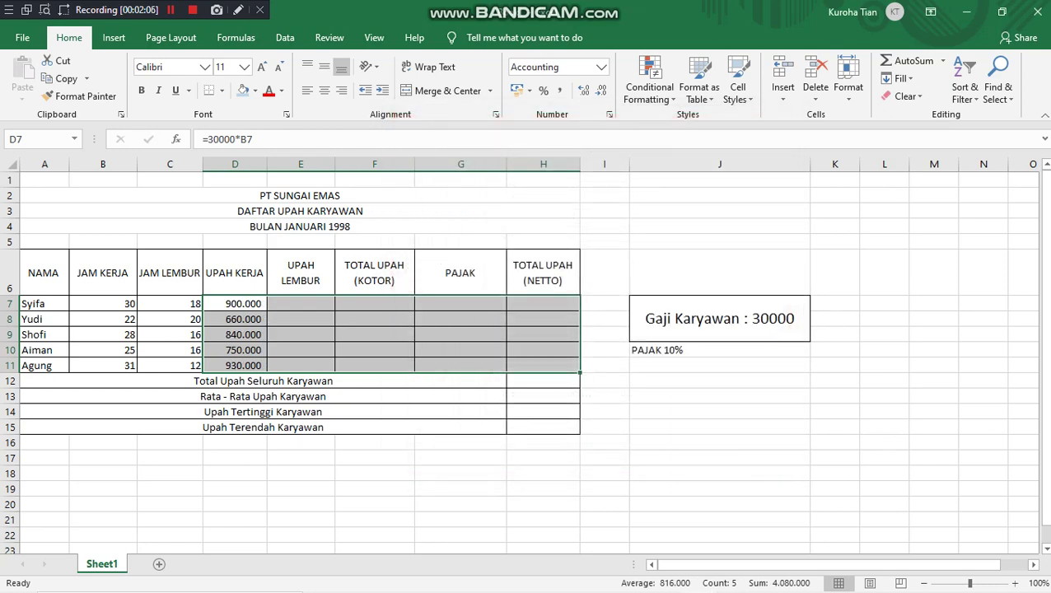
left_click(235, 319)
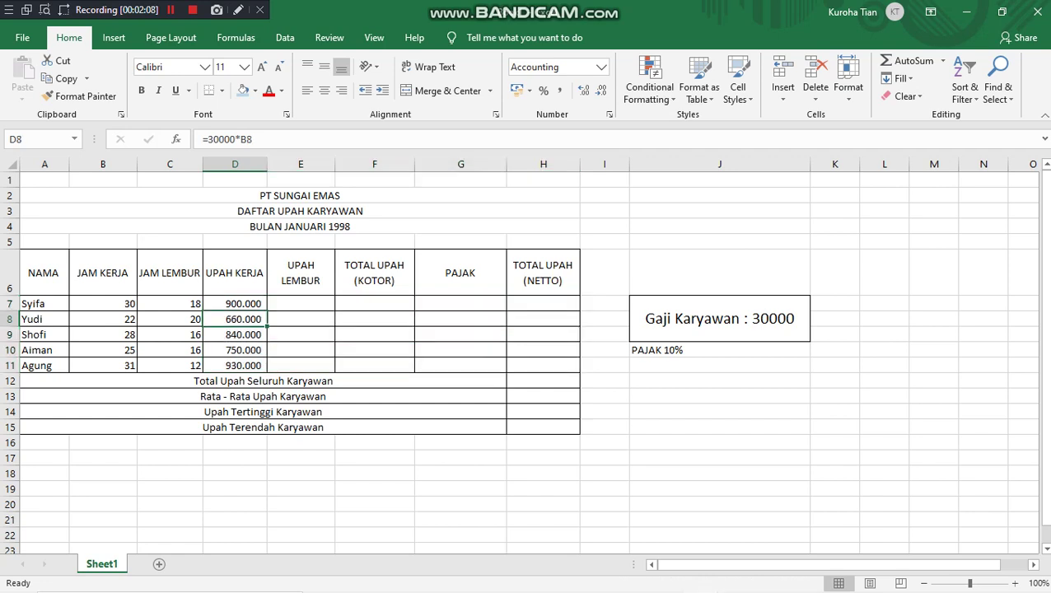
Check the Upah Lembur rule in Notepad and enter =30000*C7 in cell E7 of the Excel sheet.
left_click(301, 304)
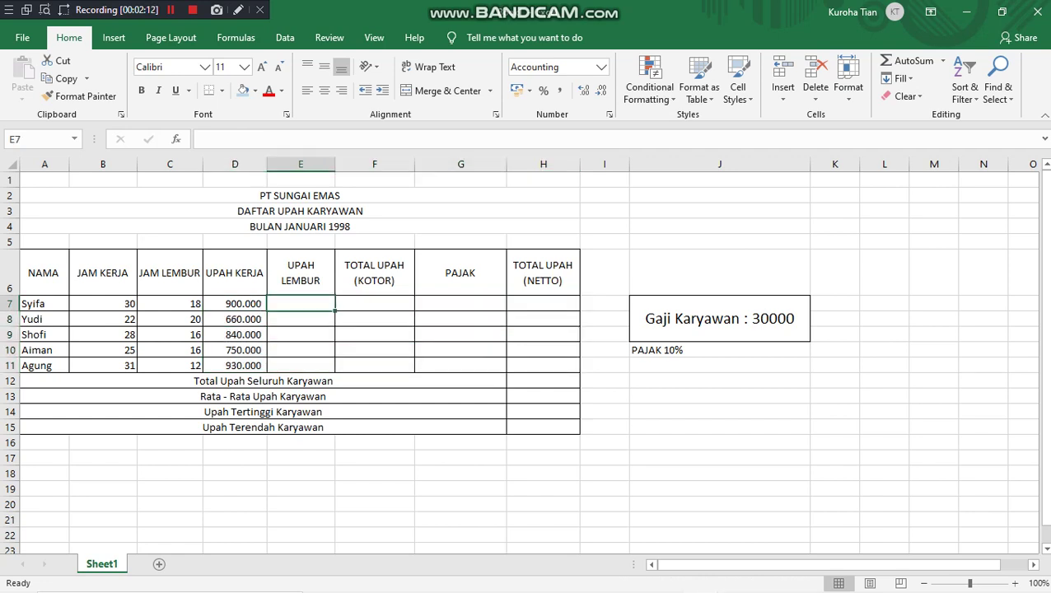
key("alt+Tab")
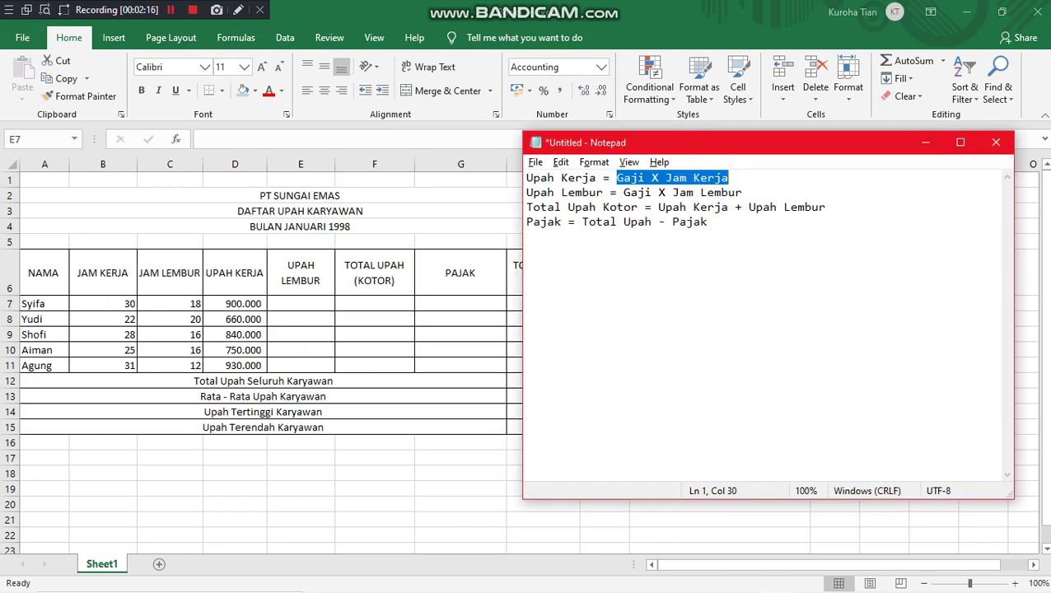
left_click_drag(624, 192, 742, 192)
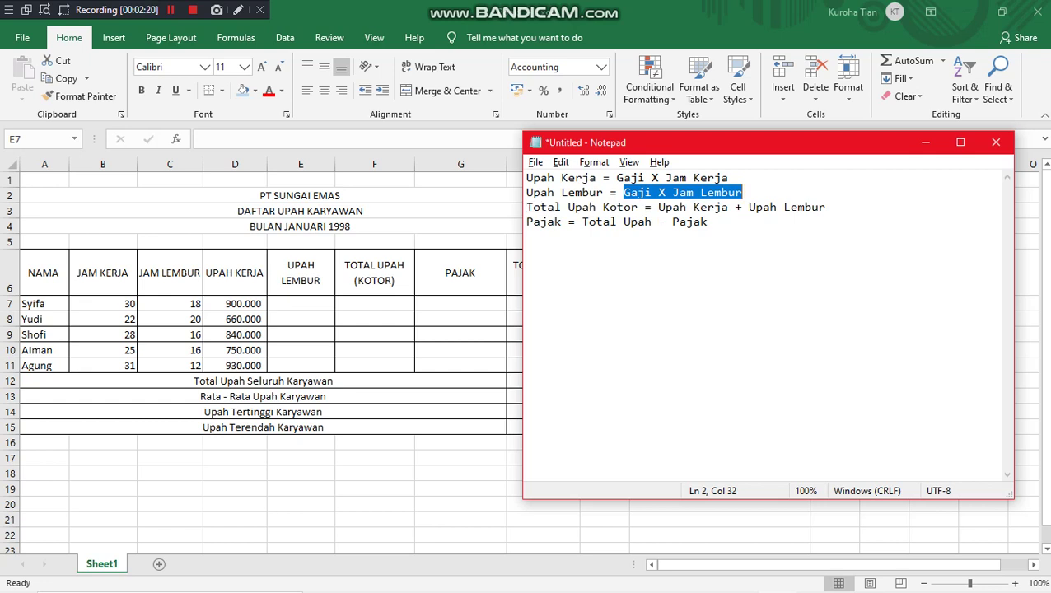
key("alt+Tab")
type("=")
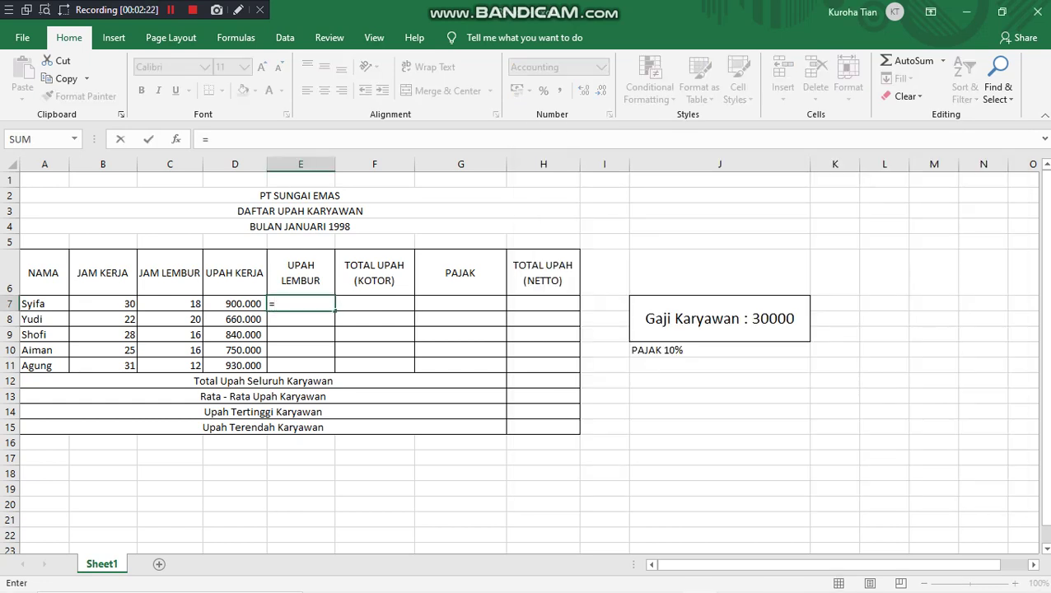
type("30000*")
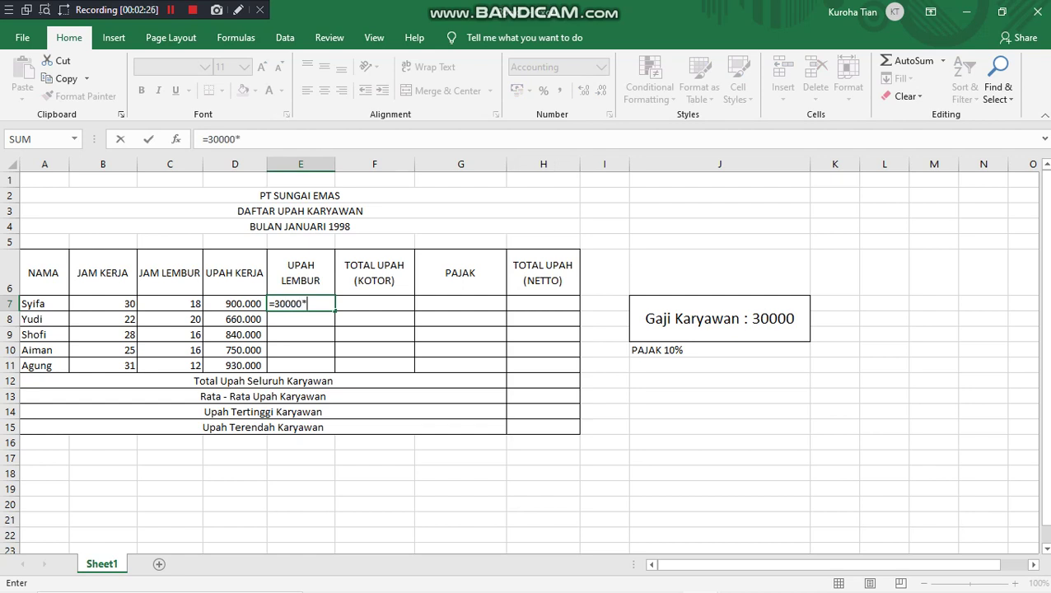
left_click(170, 304)
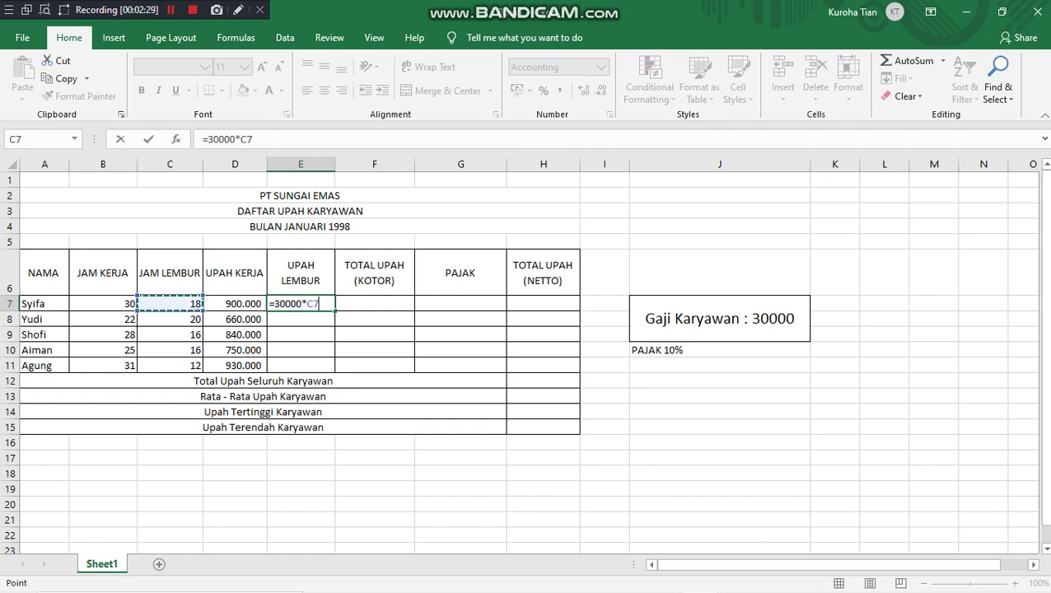
key("Return")
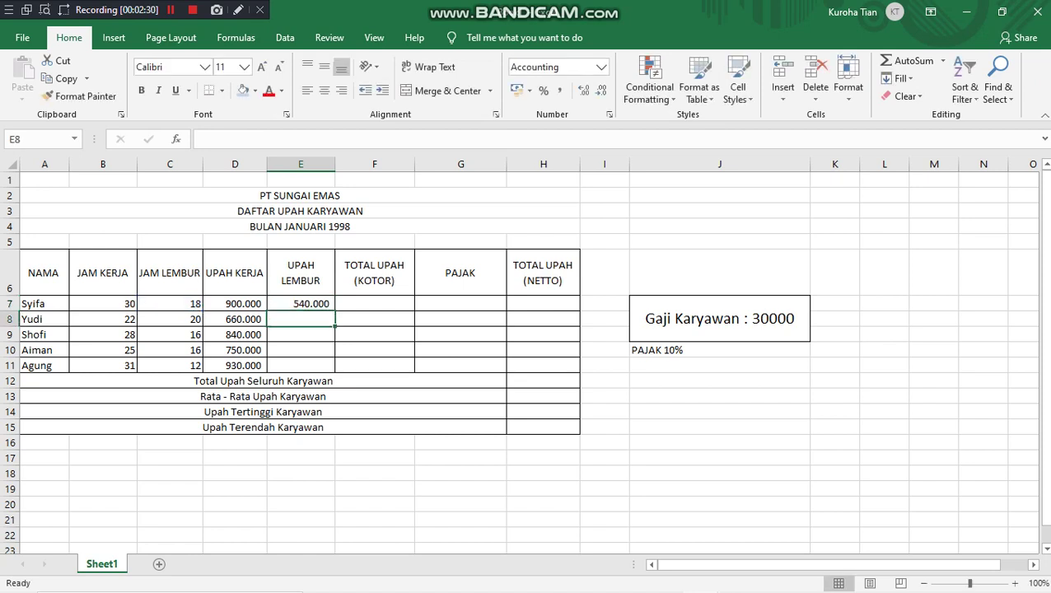
Fill the Upah Lembur formula from E7 down to E11.
left_click(374, 304)
left_click(300, 304)
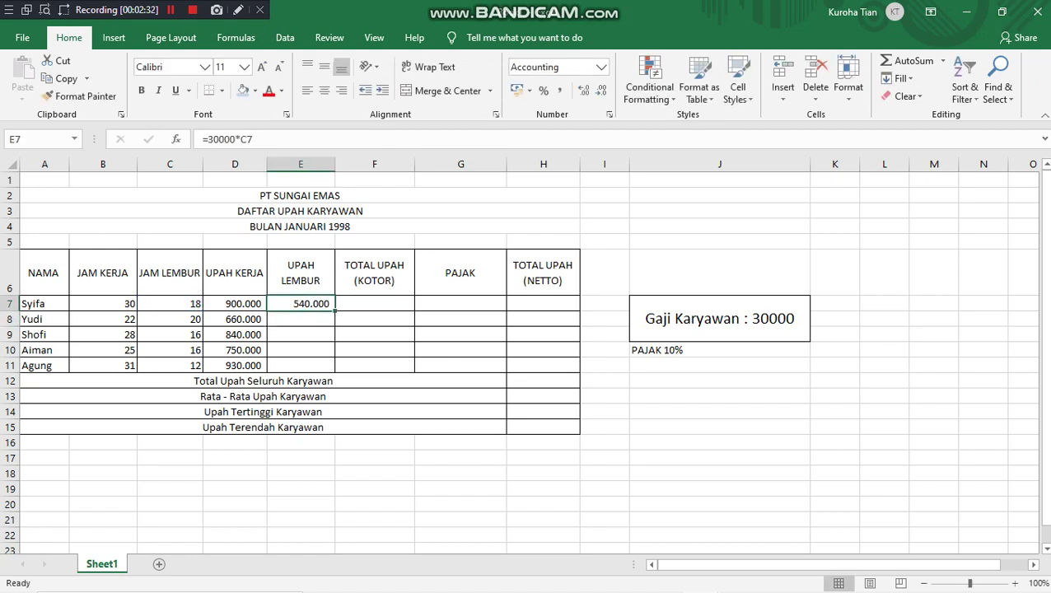
left_click_drag(334, 311, 329, 368)
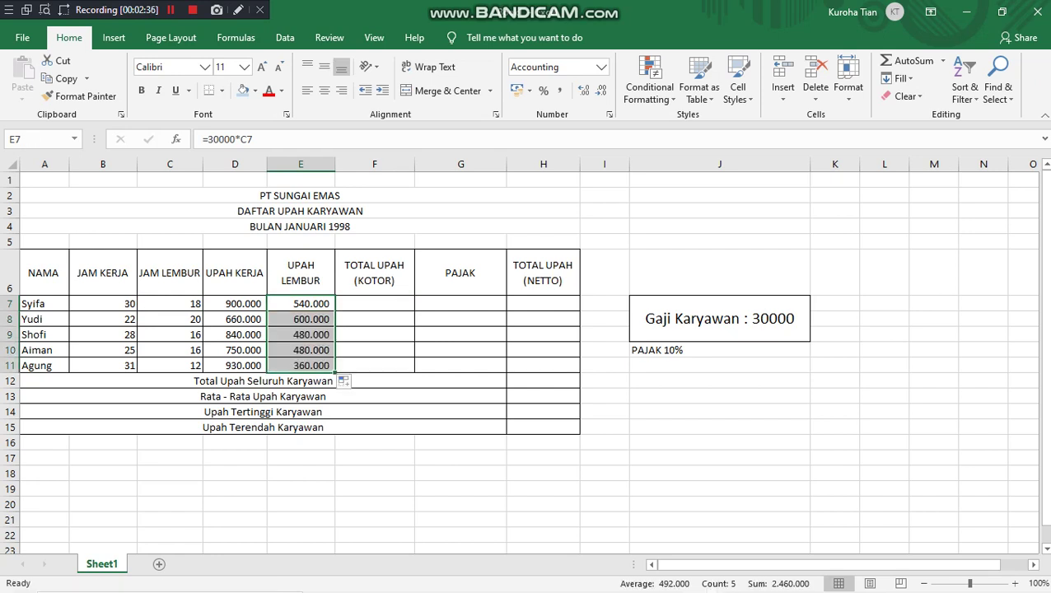
Check the Total Upah Kotor rule in Notepad against the Upah Kerja and Upah Lembur columns of the Excel sheet.
left_click(374, 304)
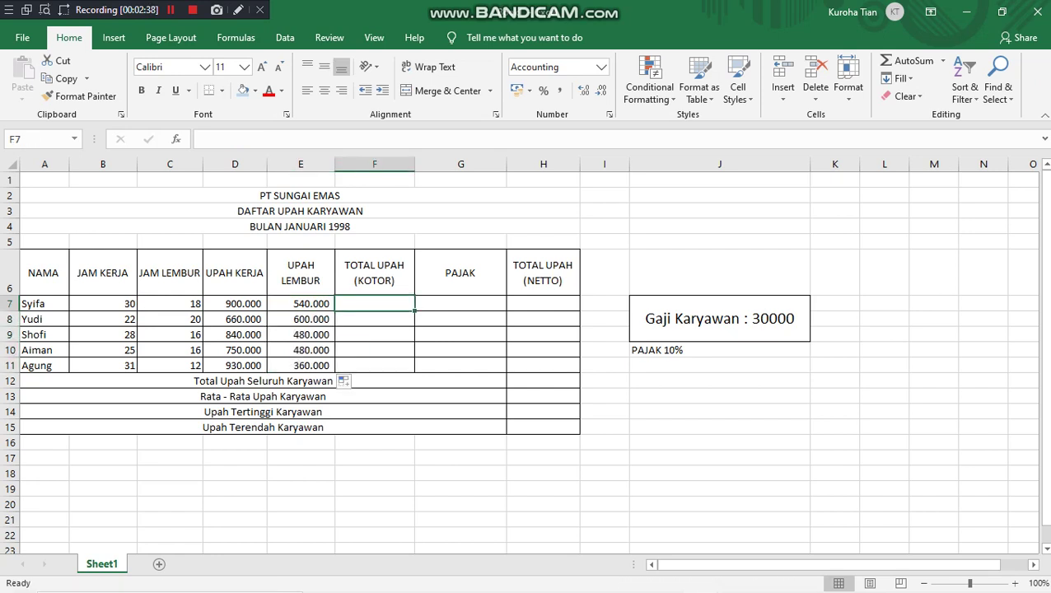
key("alt+Tab")
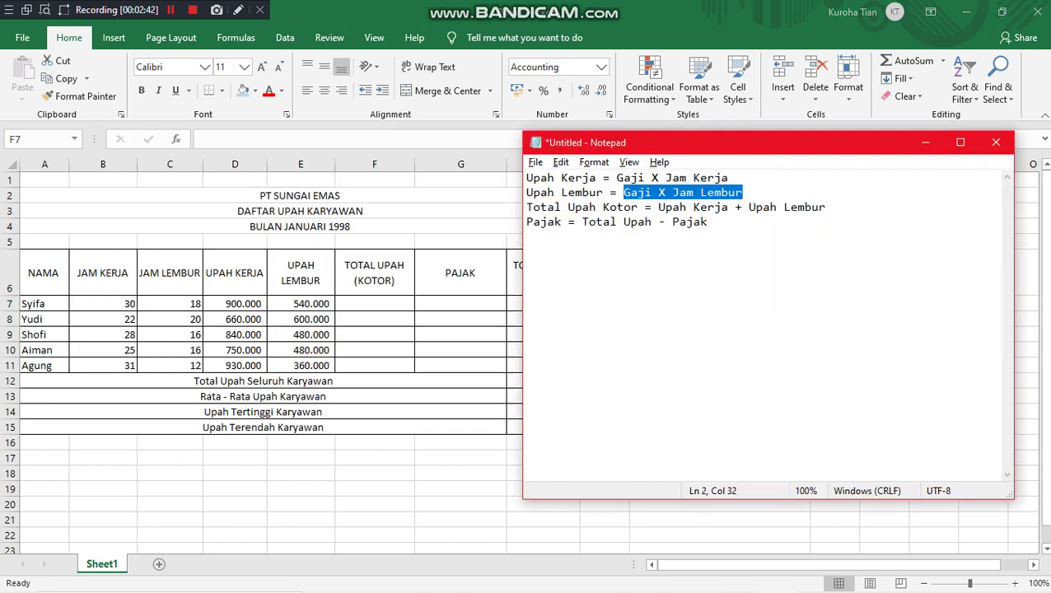
left_click_drag(658, 206, 825, 207)
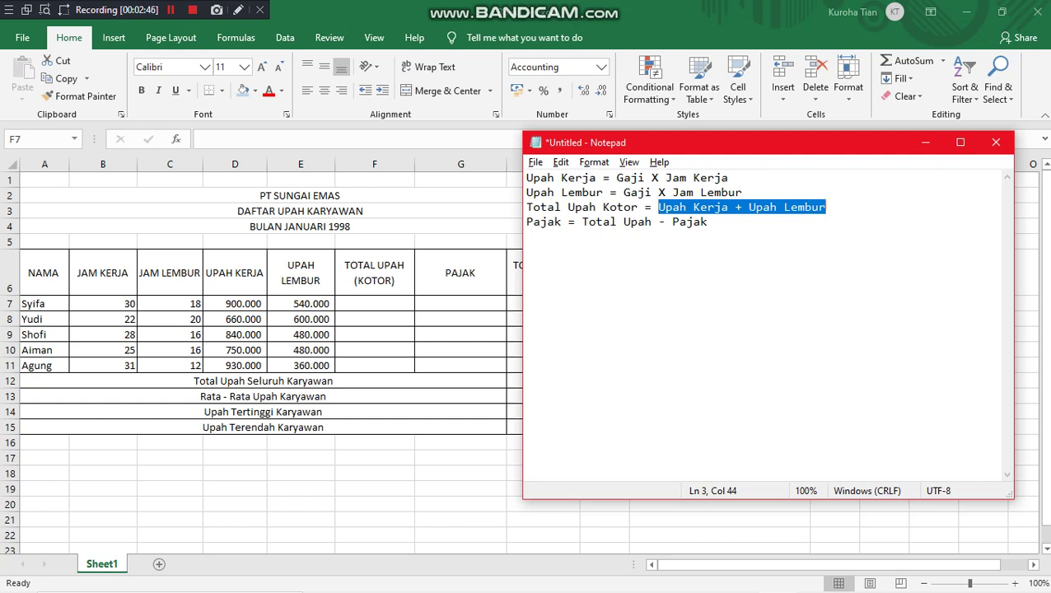
key("alt+Tab")
key("BackSpace")
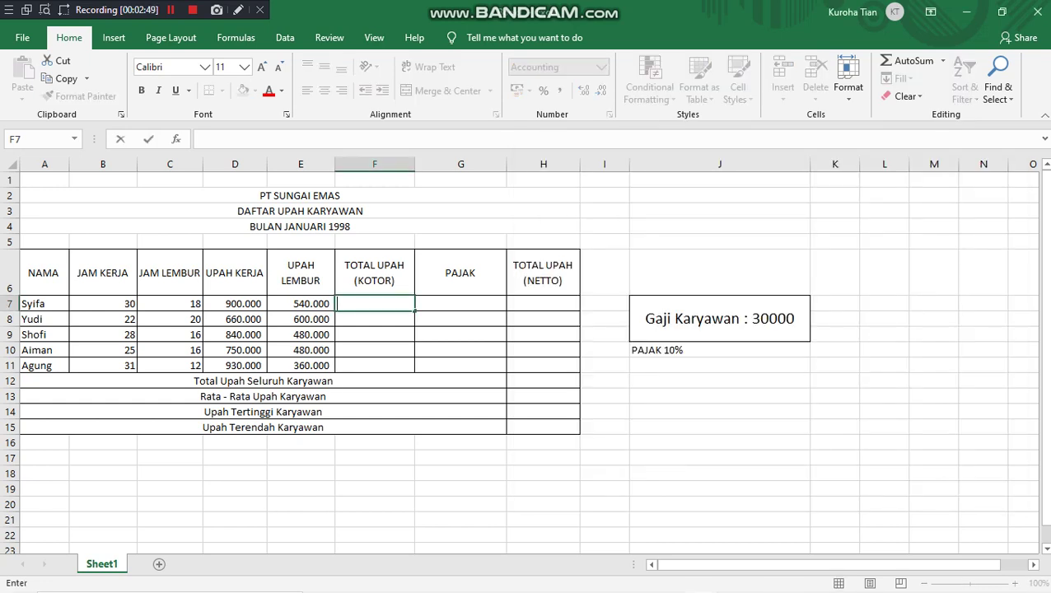
left_click(234, 272)
left_click(301, 273)
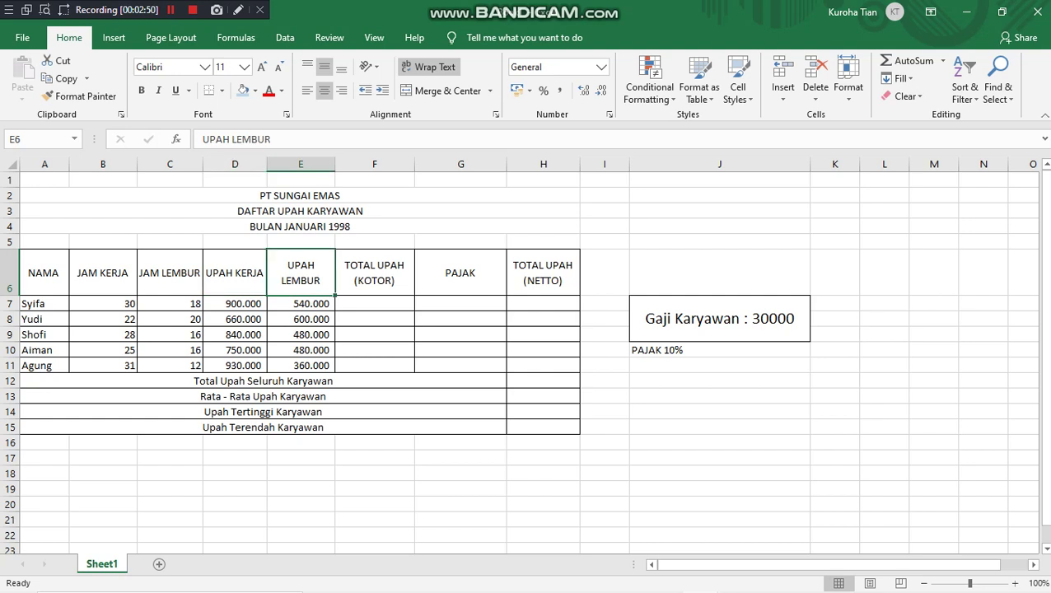
Enter =D7+E7 in F7 for the gross wage total and fill the formula down to F11.
left_click(375, 304)
type("=")
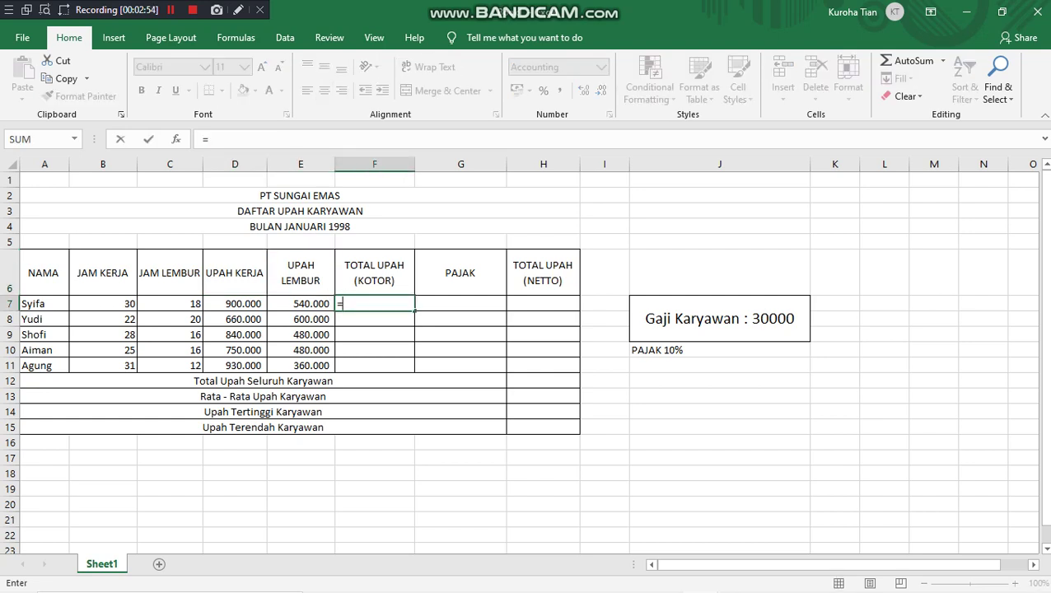
left_click(235, 304)
type("+")
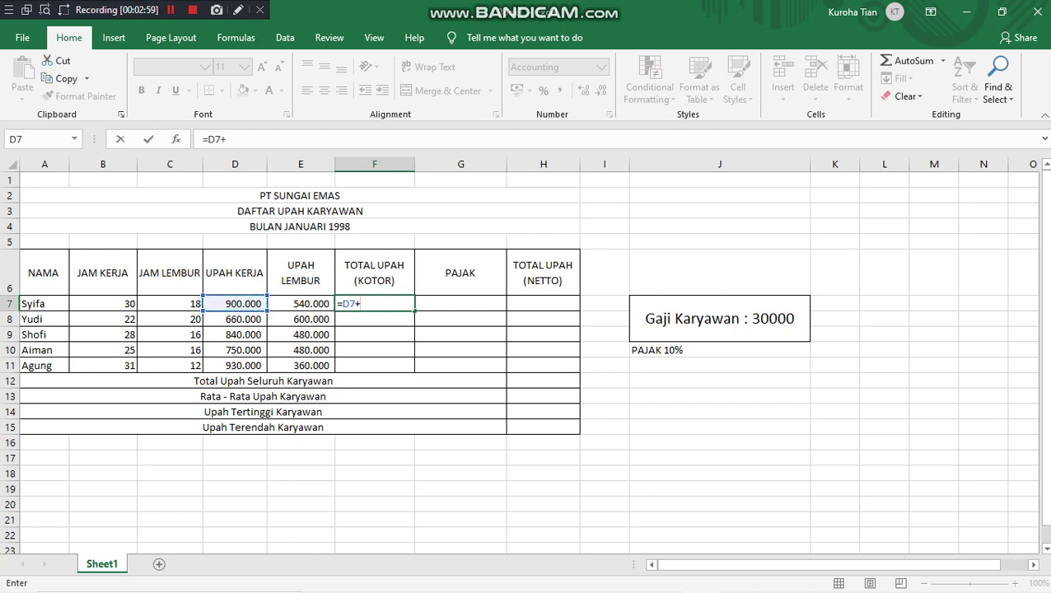
left_click(301, 304)
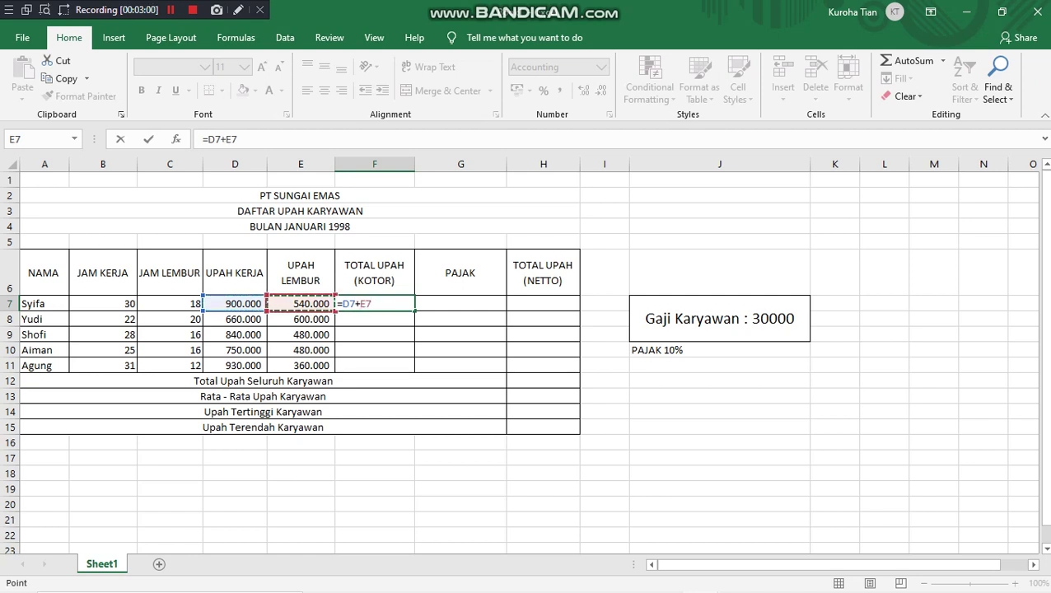
key("Return")
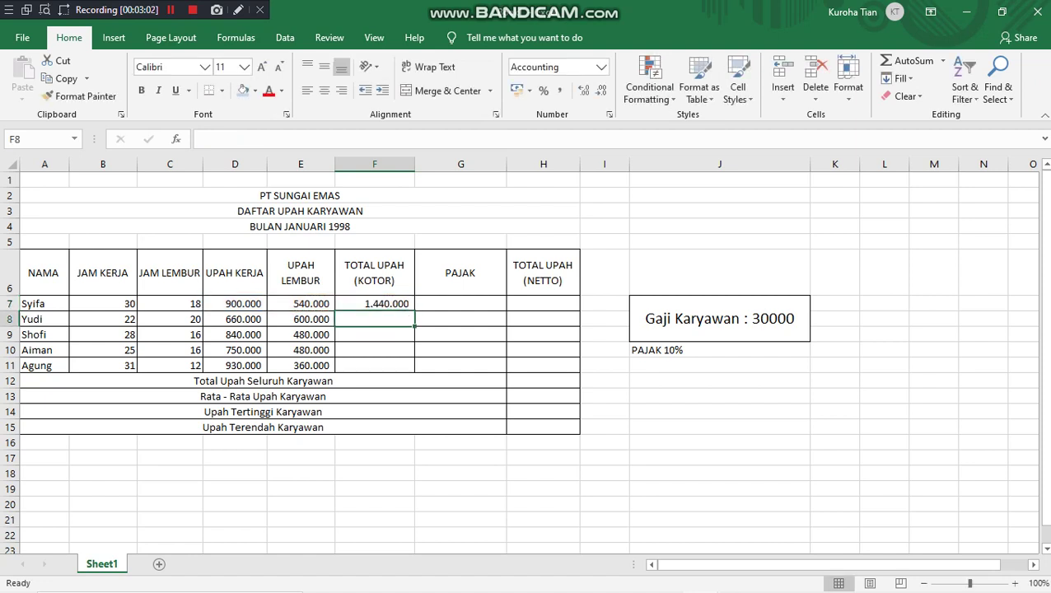
left_click(375, 304)
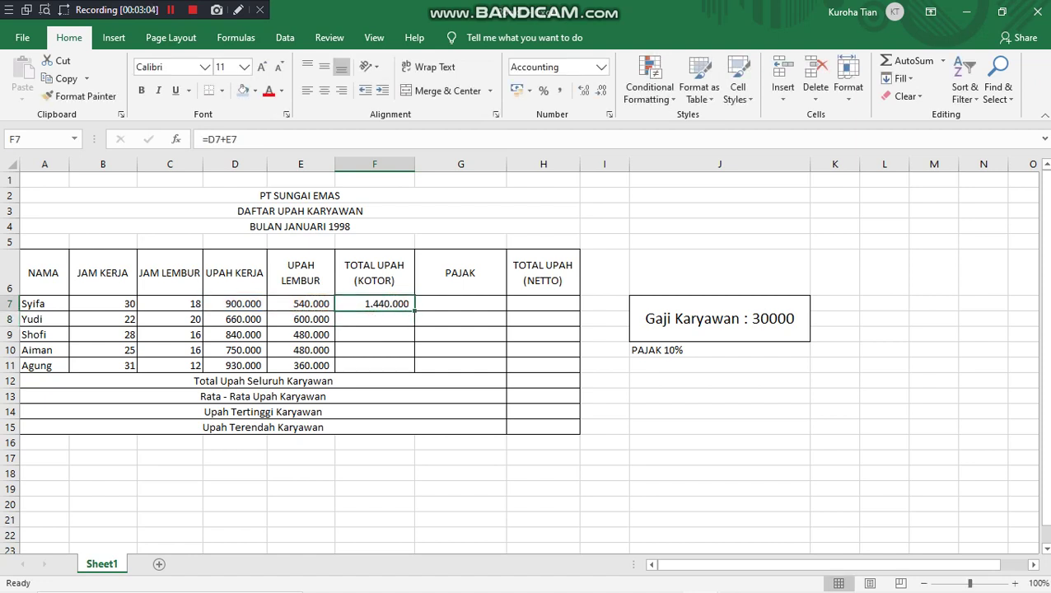
left_click_drag(414, 310, 413, 371)
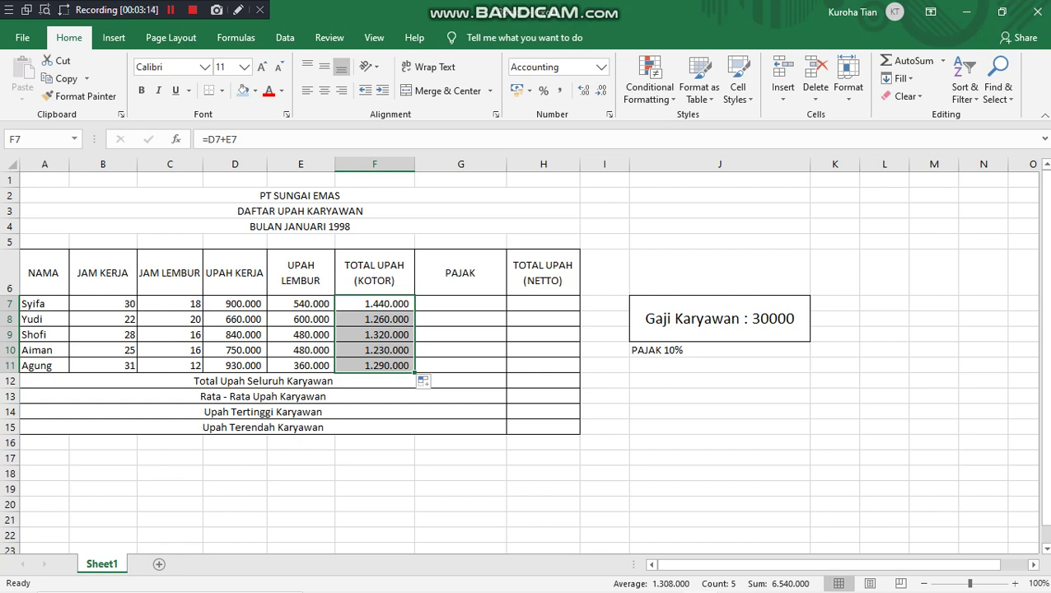
Calculate the 10% tax with =F7*10% in G7 and fill the formula down to G11.
left_click(461, 303)
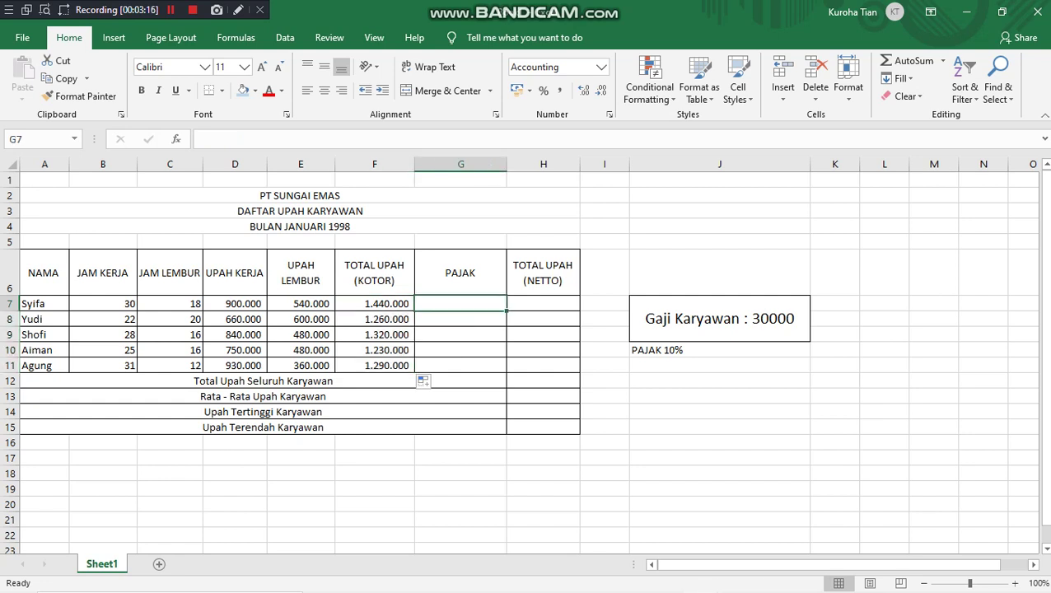
left_click(719, 350)
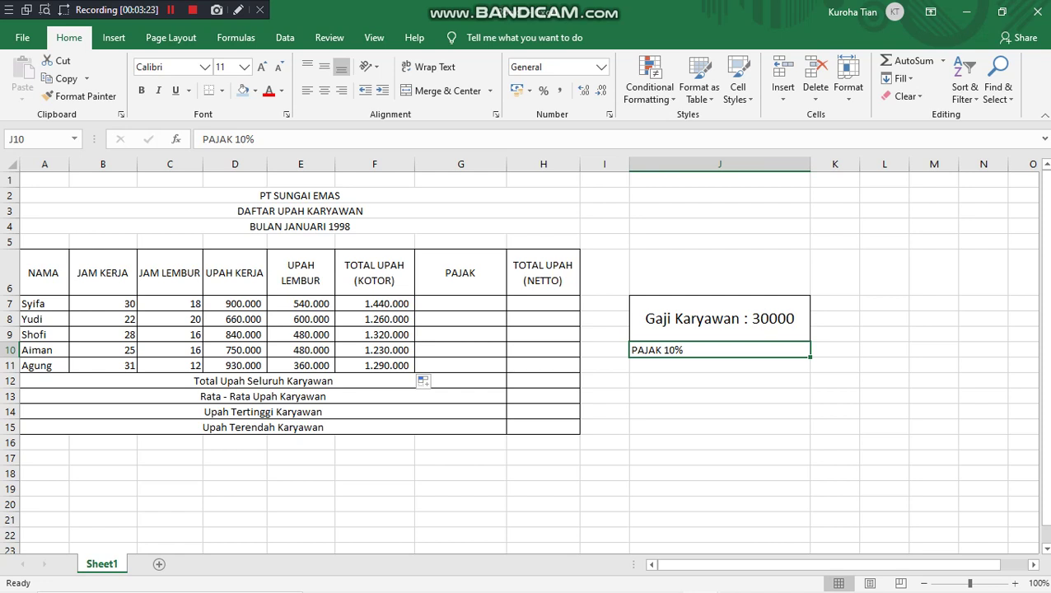
left_click(375, 304)
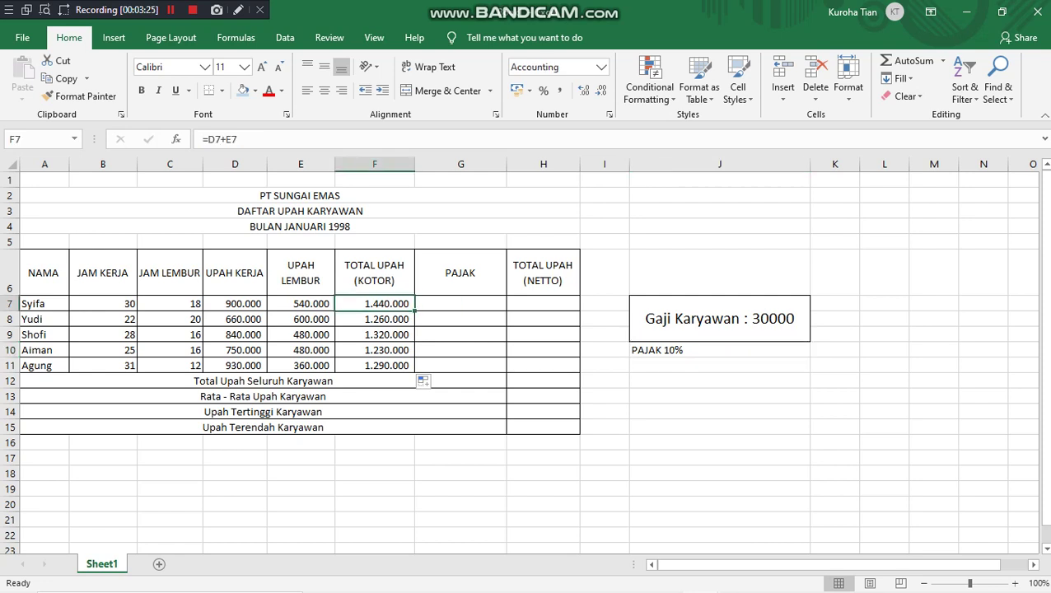
left_click(460, 304)
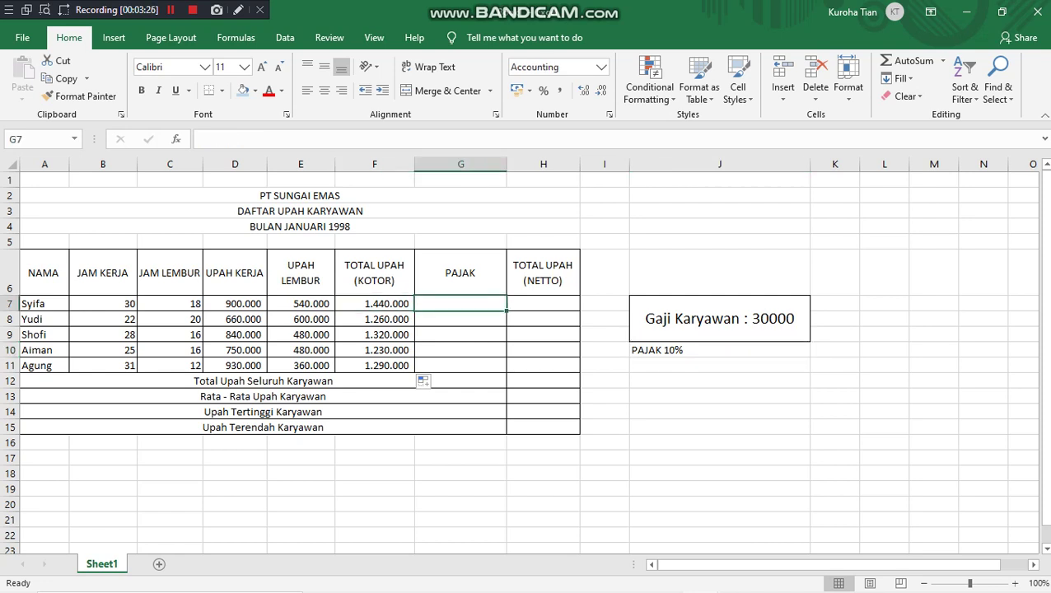
type("=")
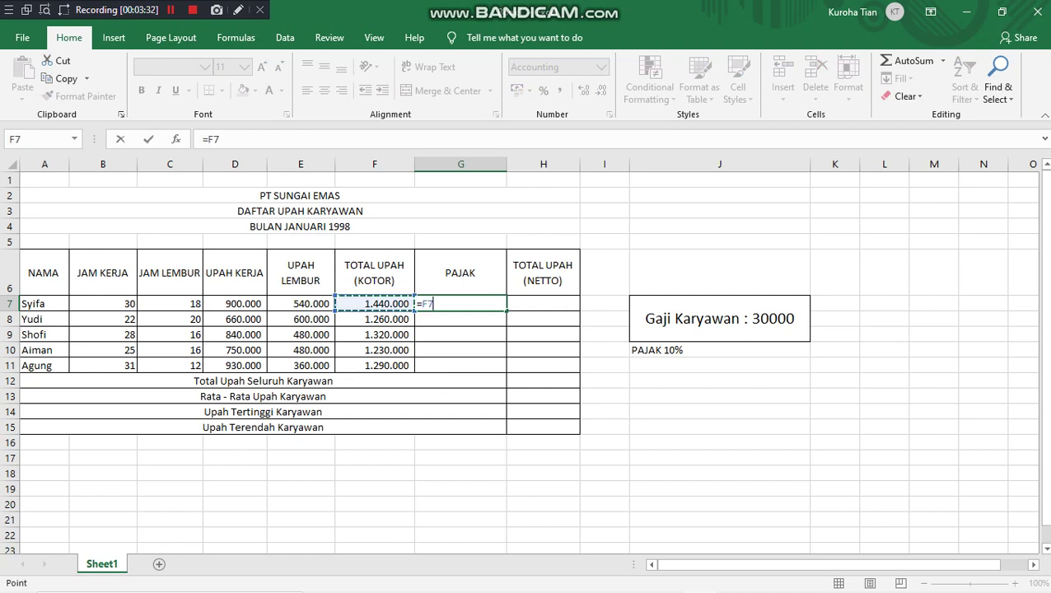
type("*10%")
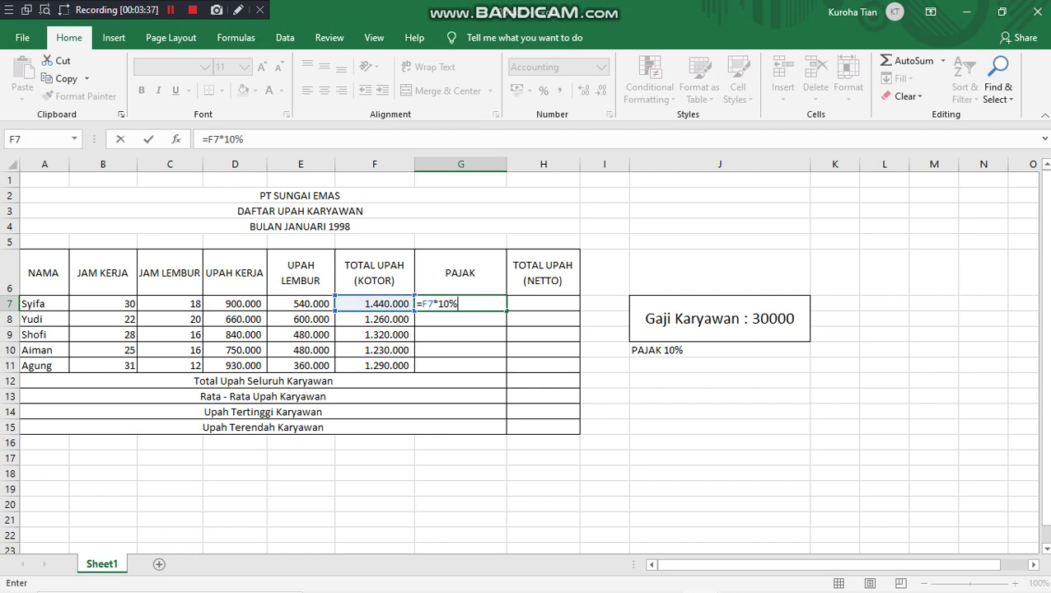
key("Return")
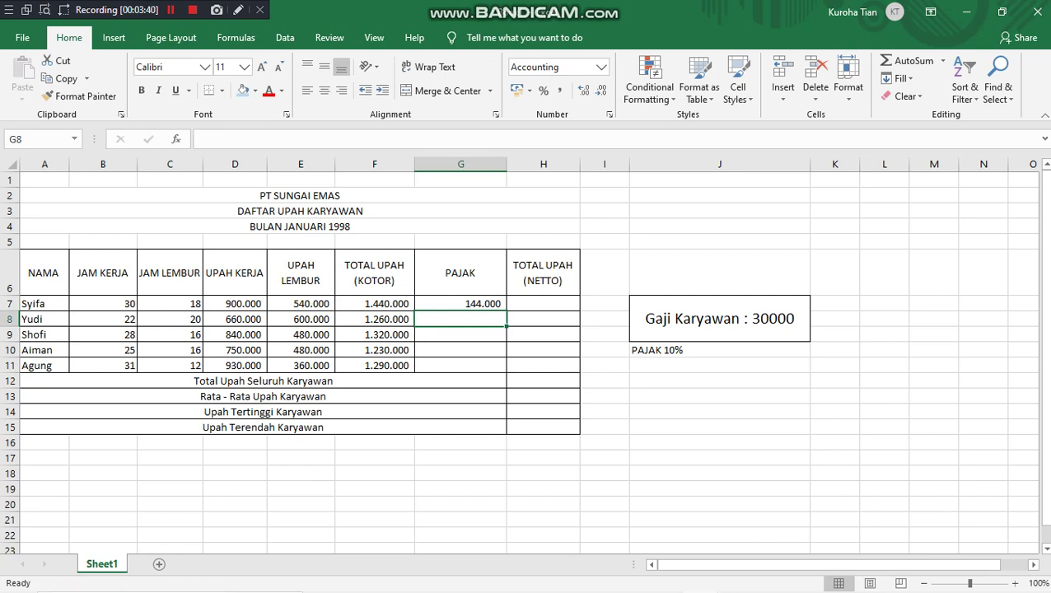
left_click(460, 304)
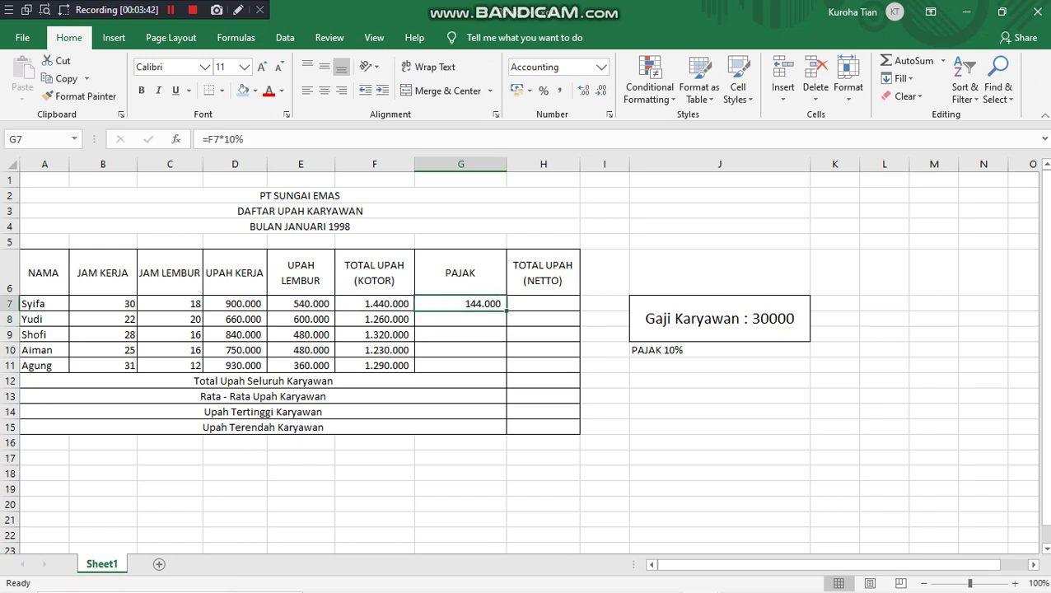
left_click_drag(507, 311, 498, 369)
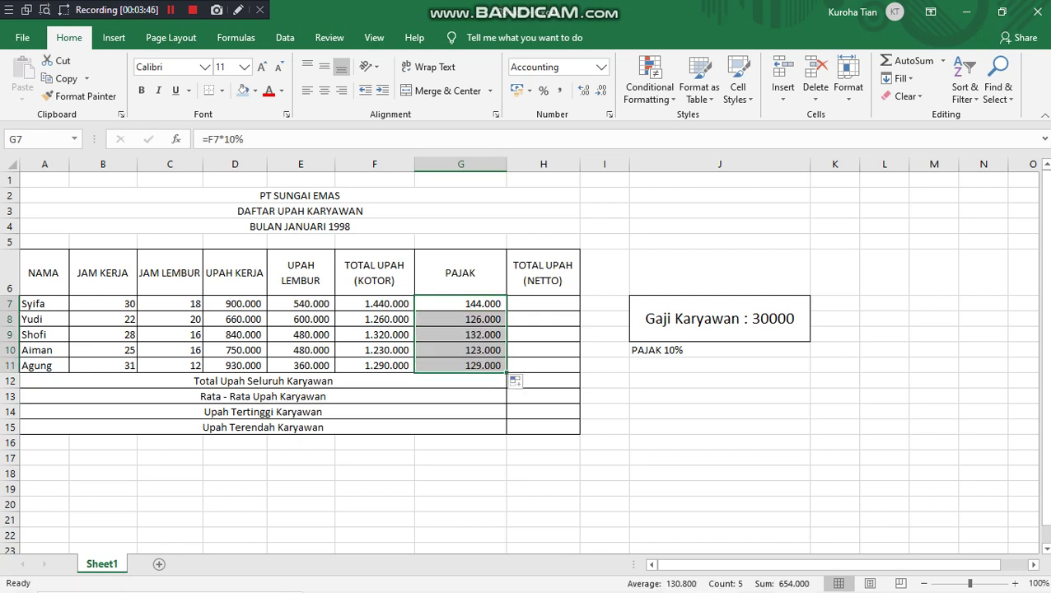
Enter =F7-G7 in H7 for the net wage total and fill the formula down to H11.
left_click(543, 304)
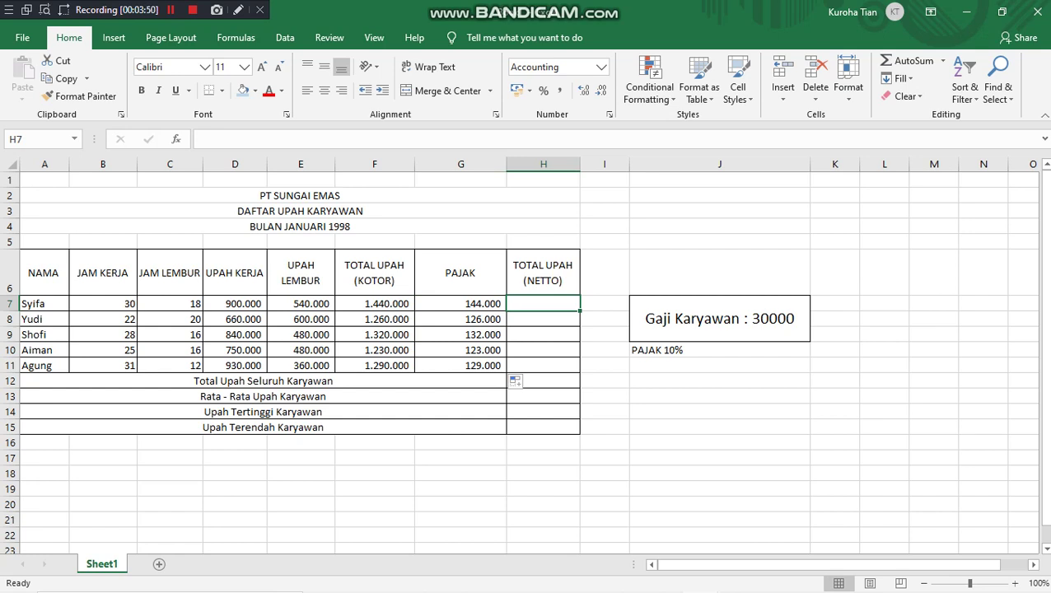
type("=")
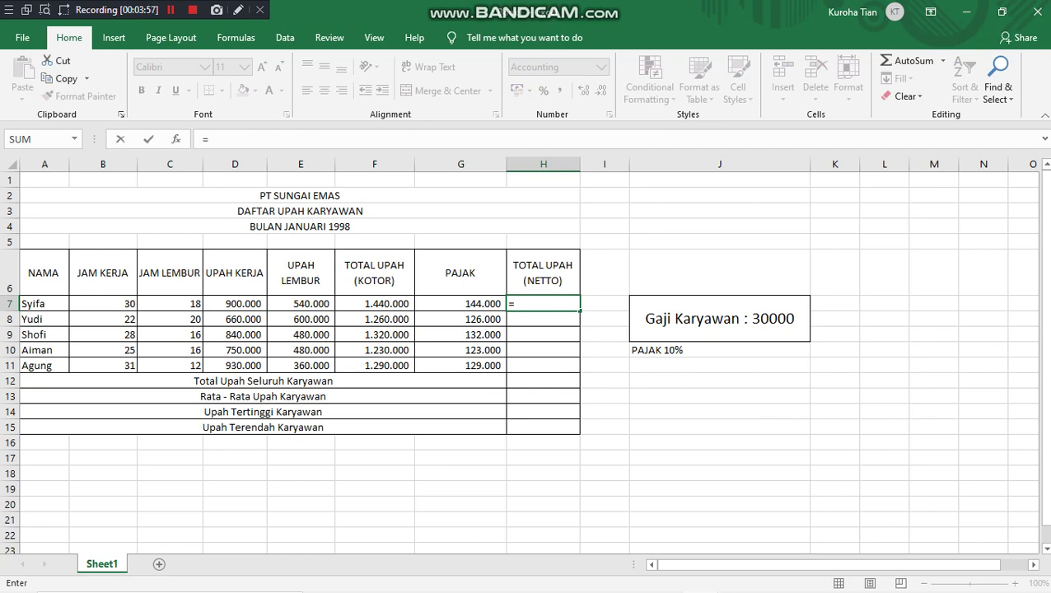
left_click(375, 304)
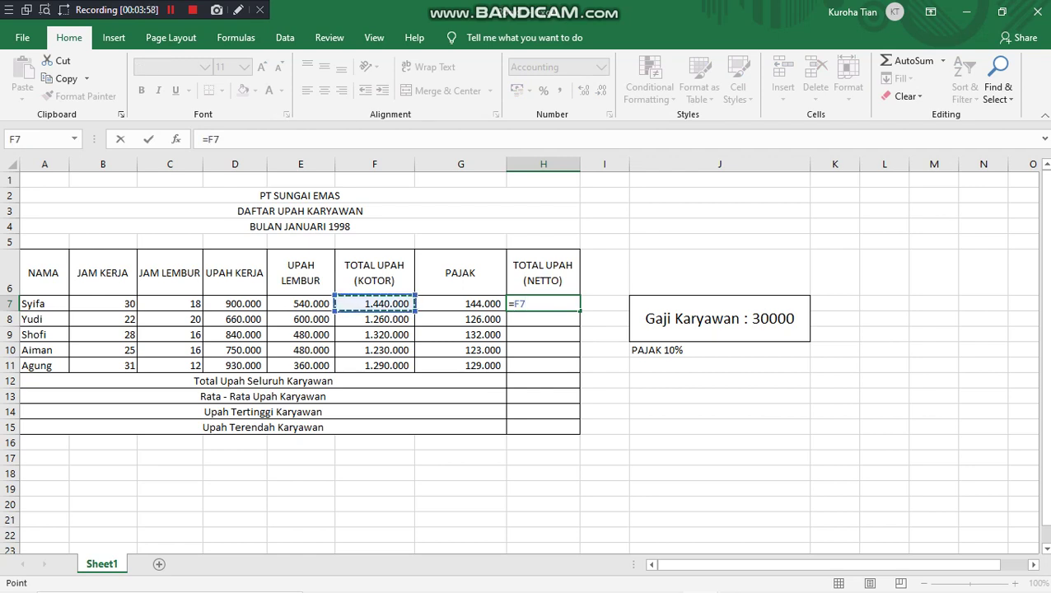
type("-")
key("Left")
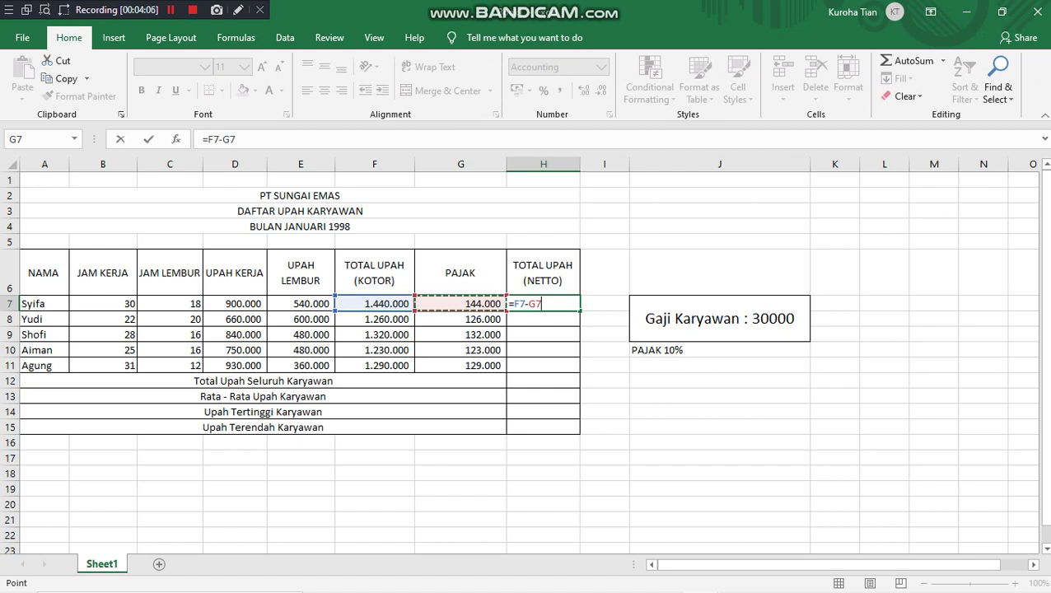
key("Return")
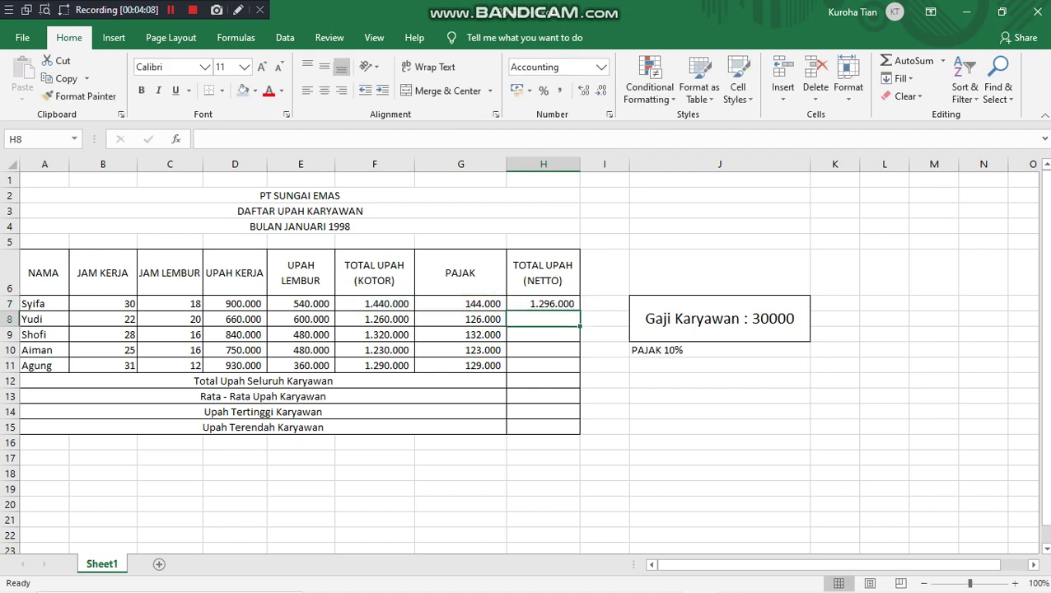
left_click(543, 304)
left_click_drag(579, 310, 577, 369)
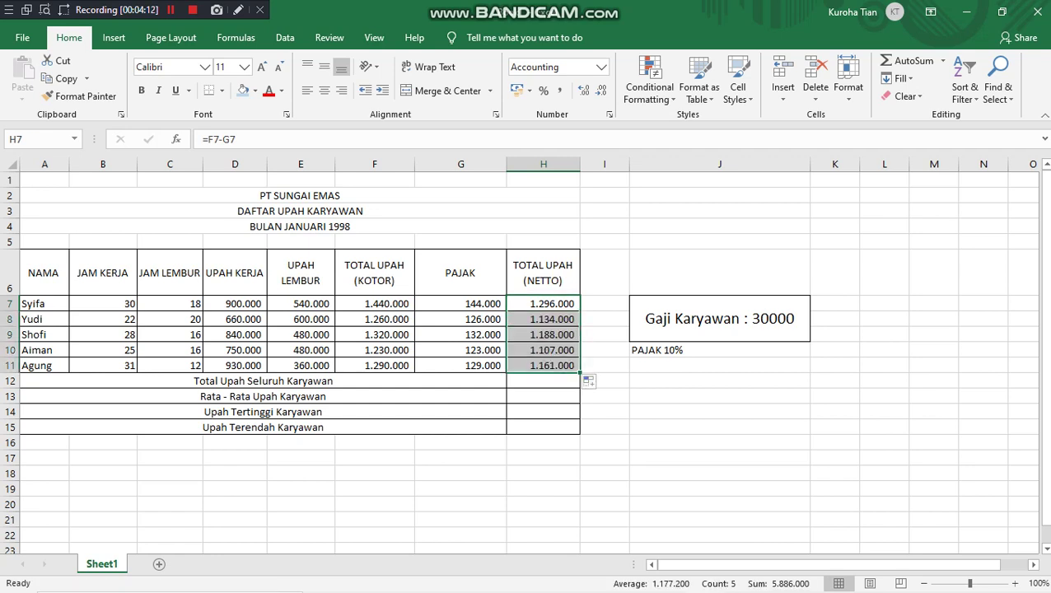
left_click(543, 350)
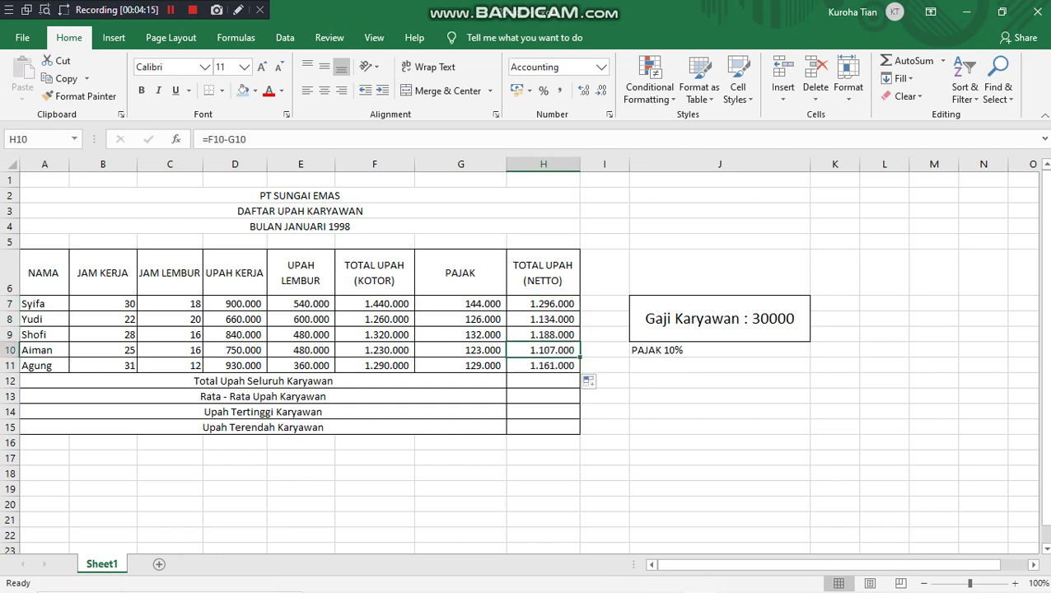
left_click(544, 318)
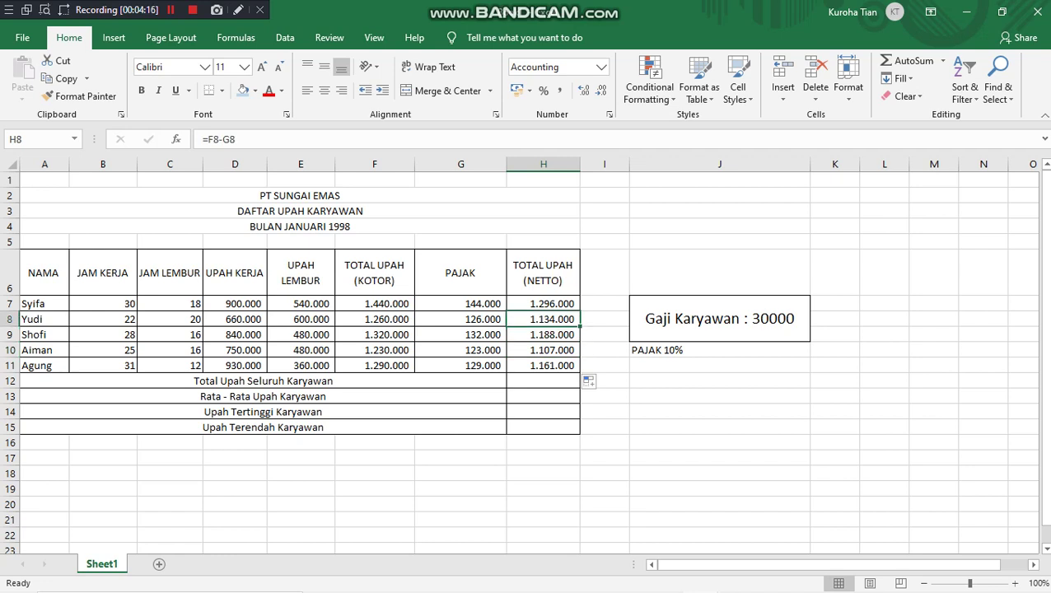
left_click(375, 304)
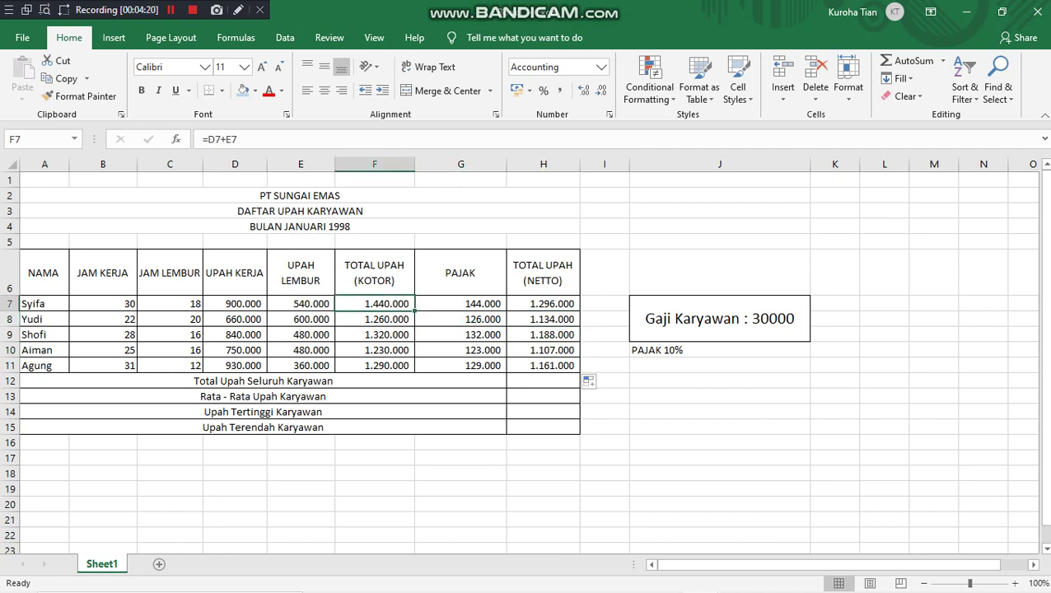
Enter =SUM(H7:H11) in H12 for the Total Upah Seluruh Karyawan row.
left_click(542, 381)
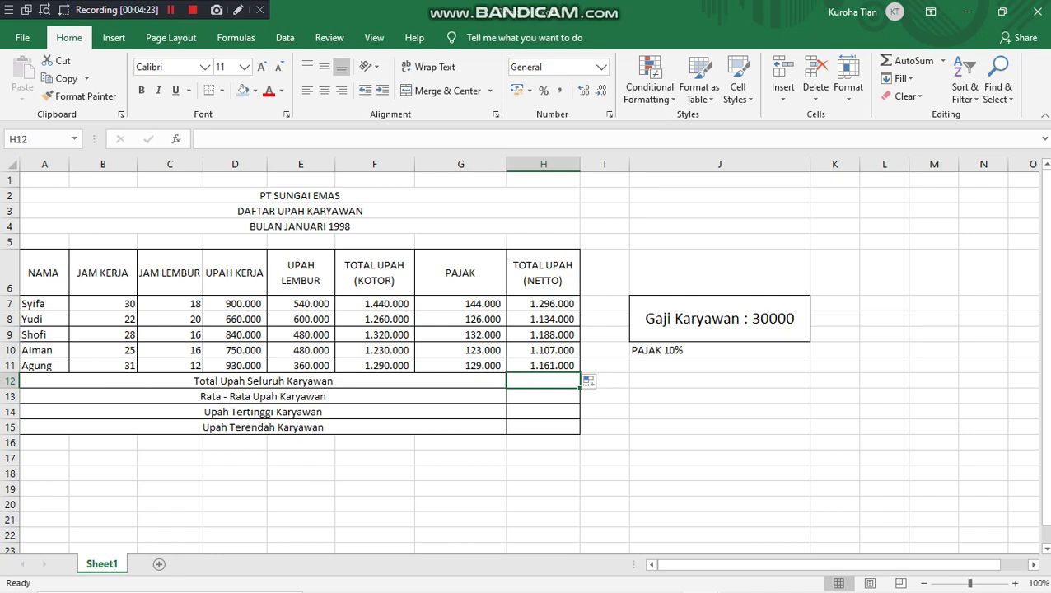
type("=")
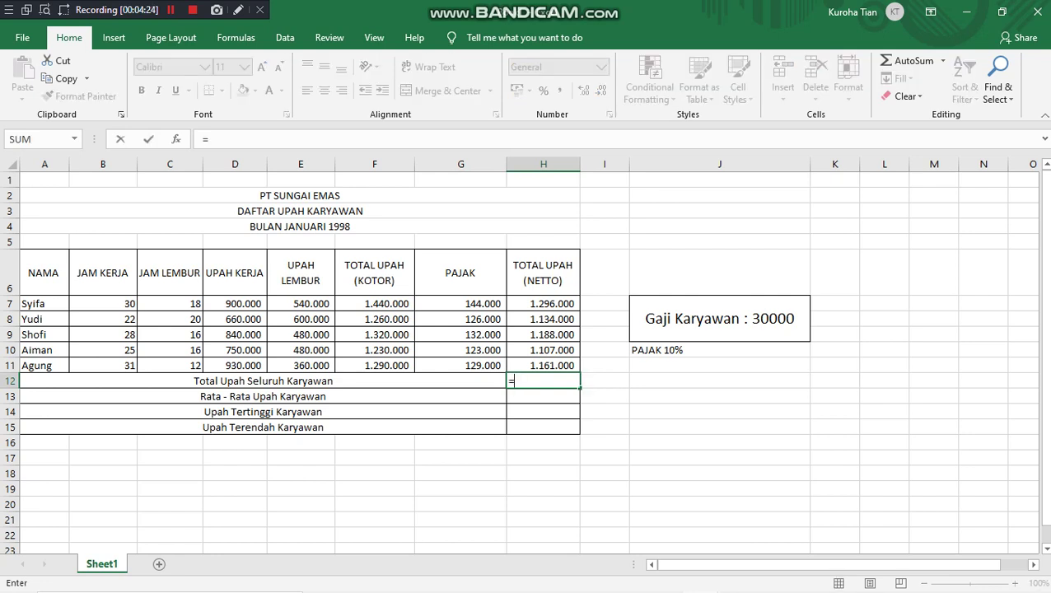
type("sum")
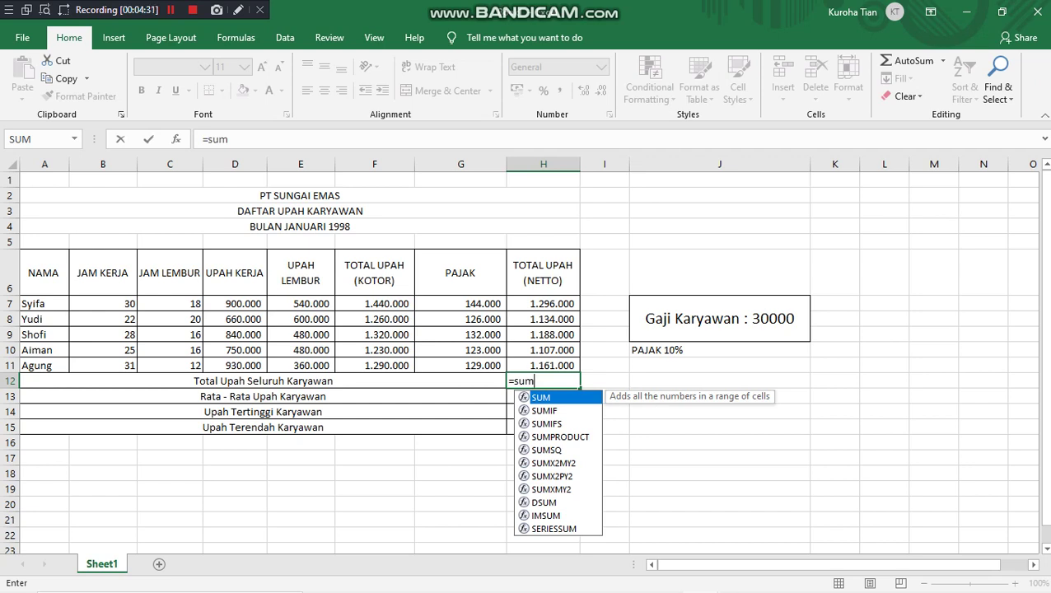
type("(")
left_click_drag(544, 303, 548, 365)
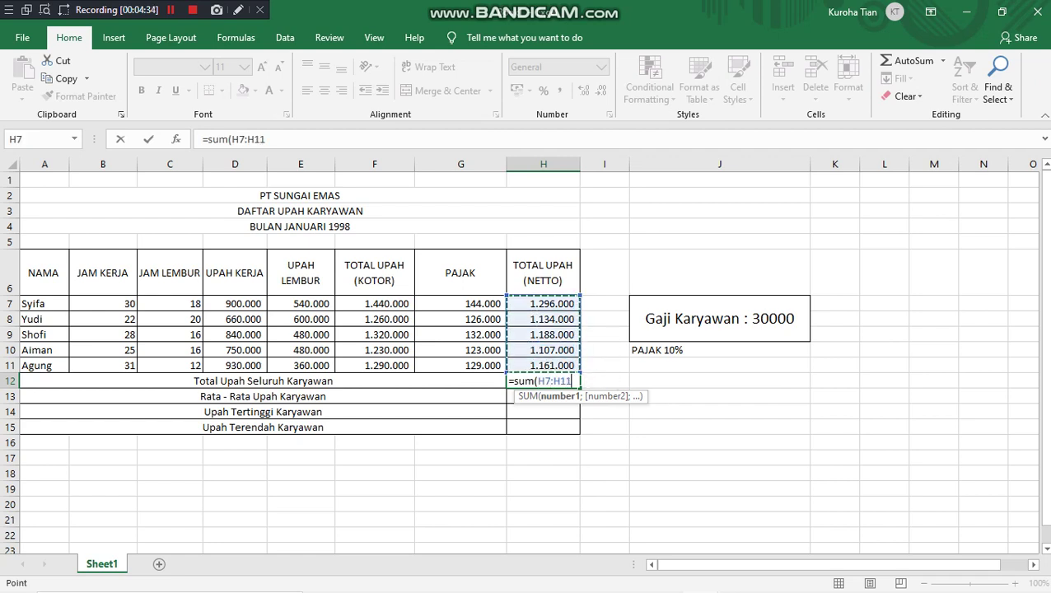
type(")")
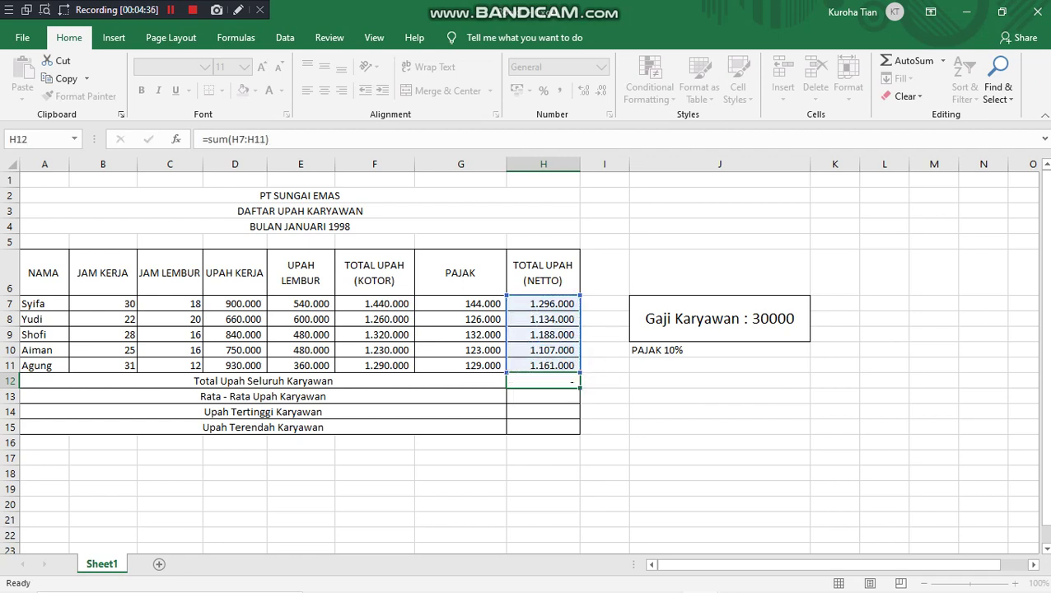
key("Return")
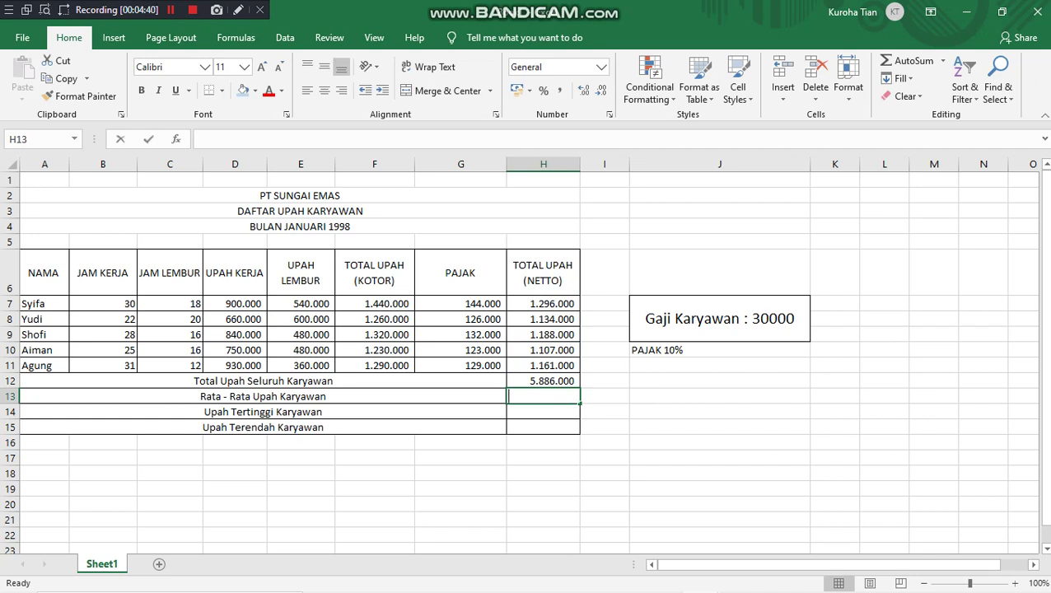
Enter =AVERAGE(H7:H11) in H13 for the Rata - Rata Upah Karyawan row.
type("=")
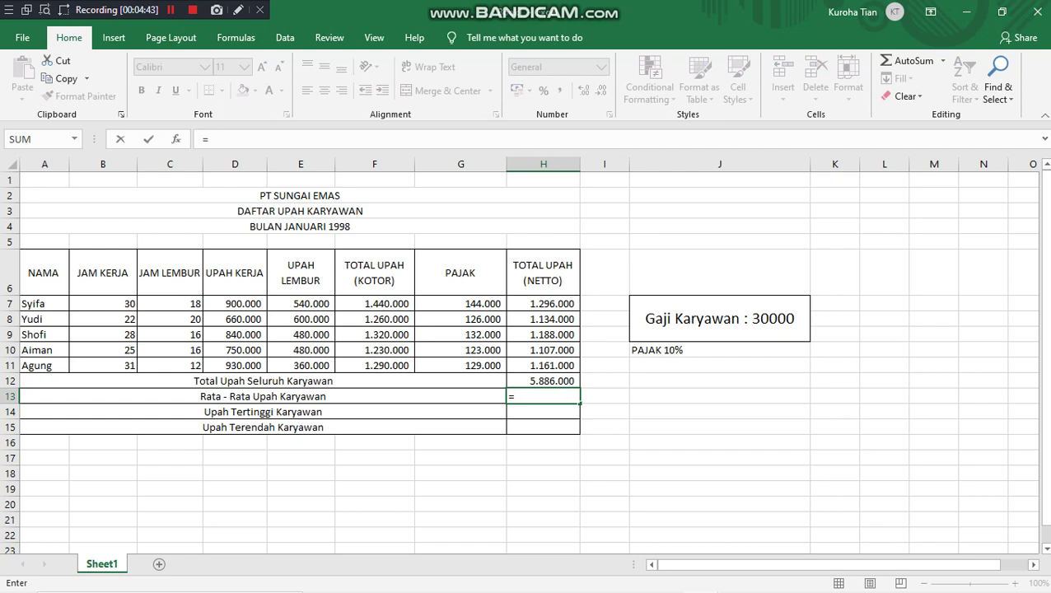
type("aver")
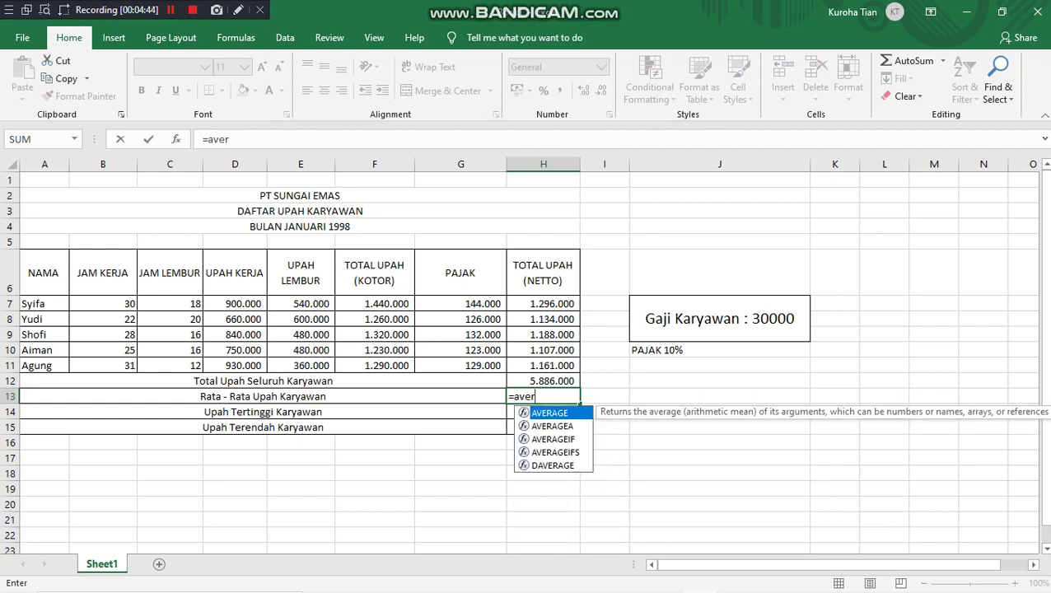
key("Tab")
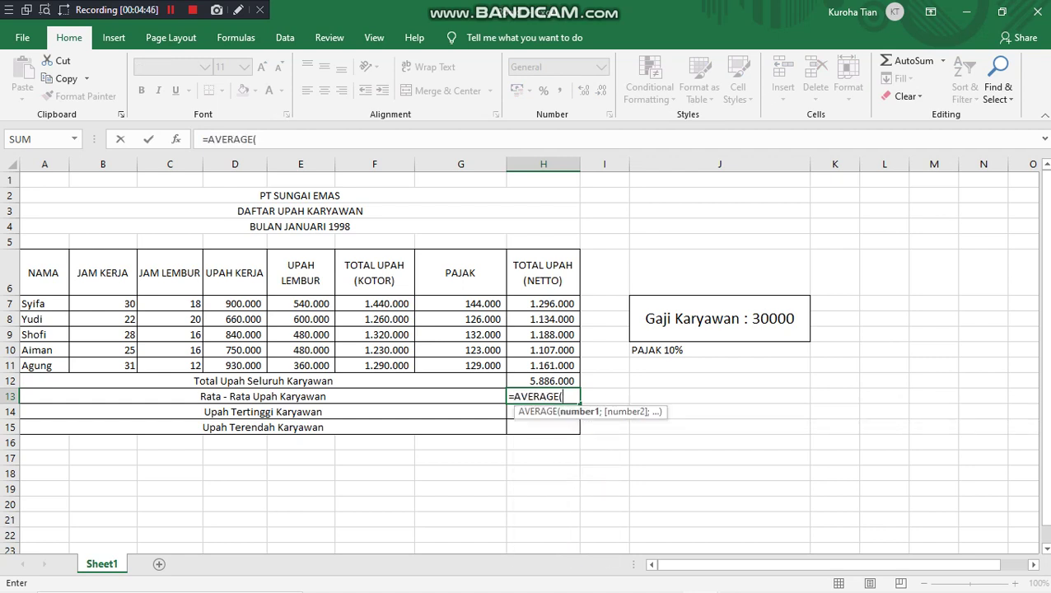
left_click(543, 304)
left_click_drag(544, 303, 543, 365)
type(")")
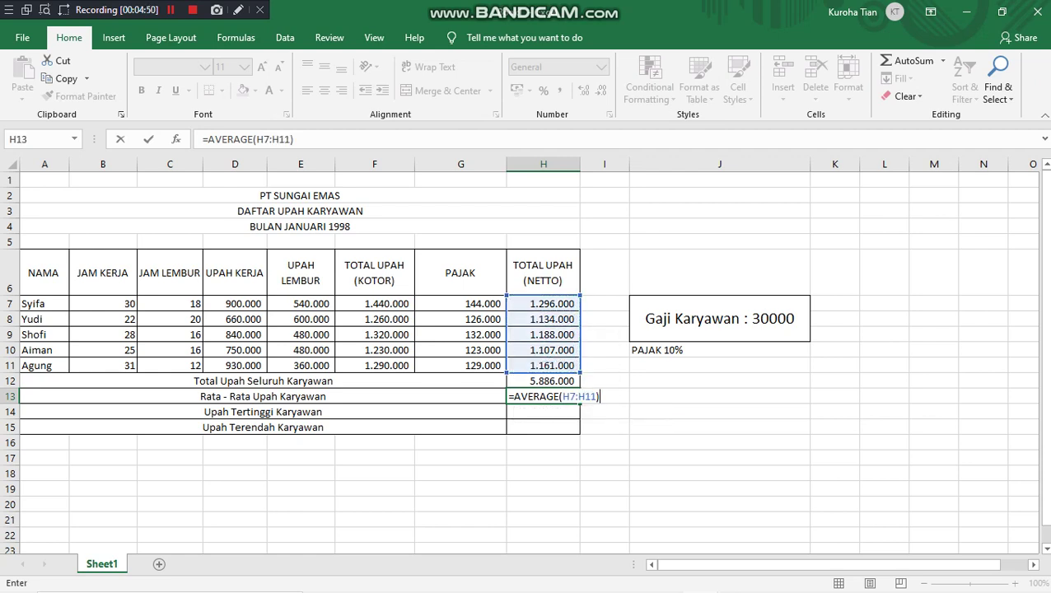
key("Return")
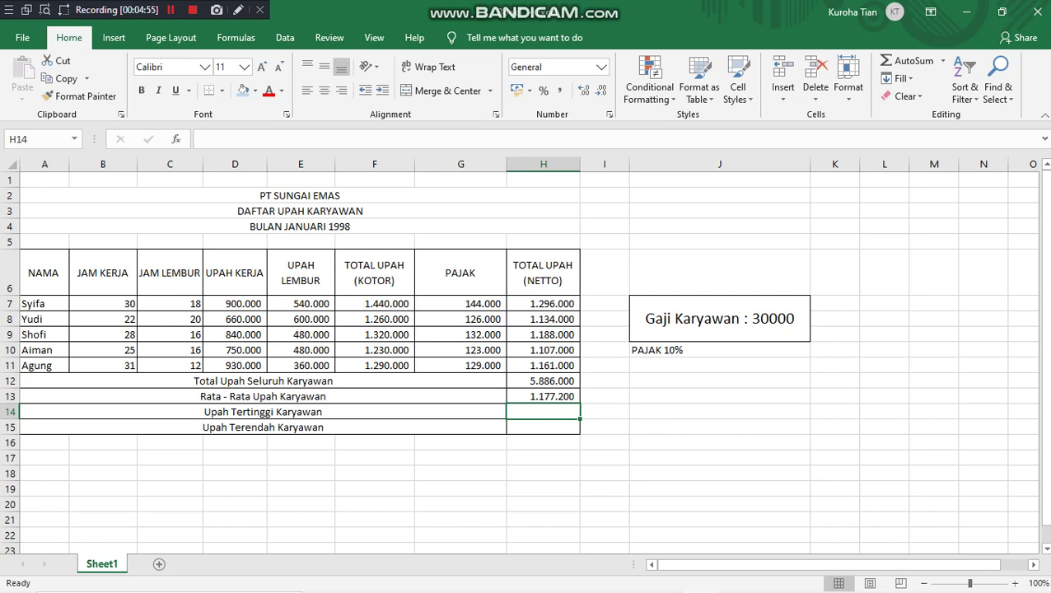
Enter =MAX(H7:H11) in H14 for the Upah Tertinggi Karyawan row.
type("=")
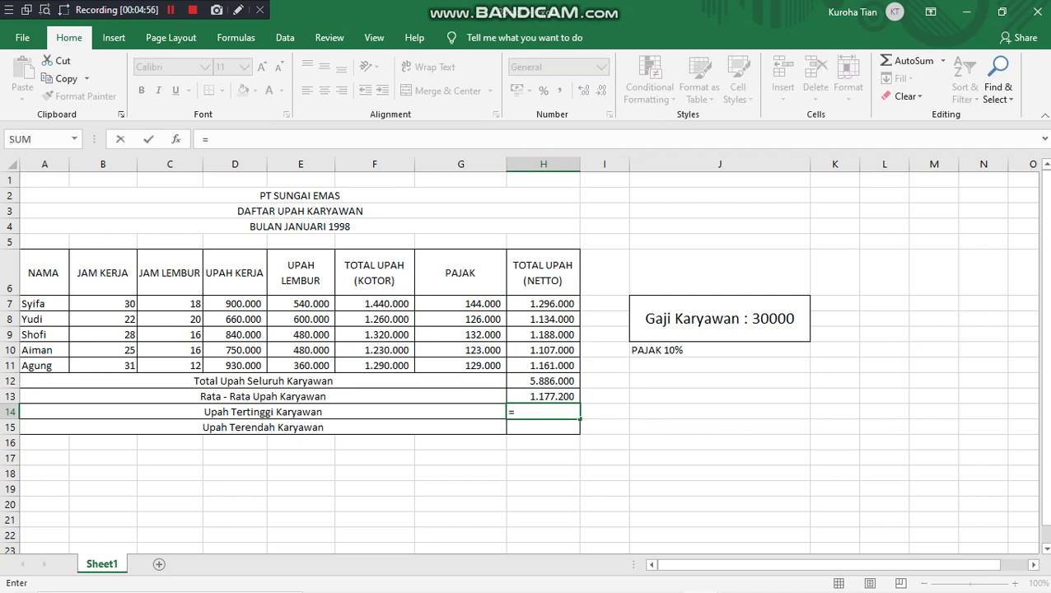
type("max")
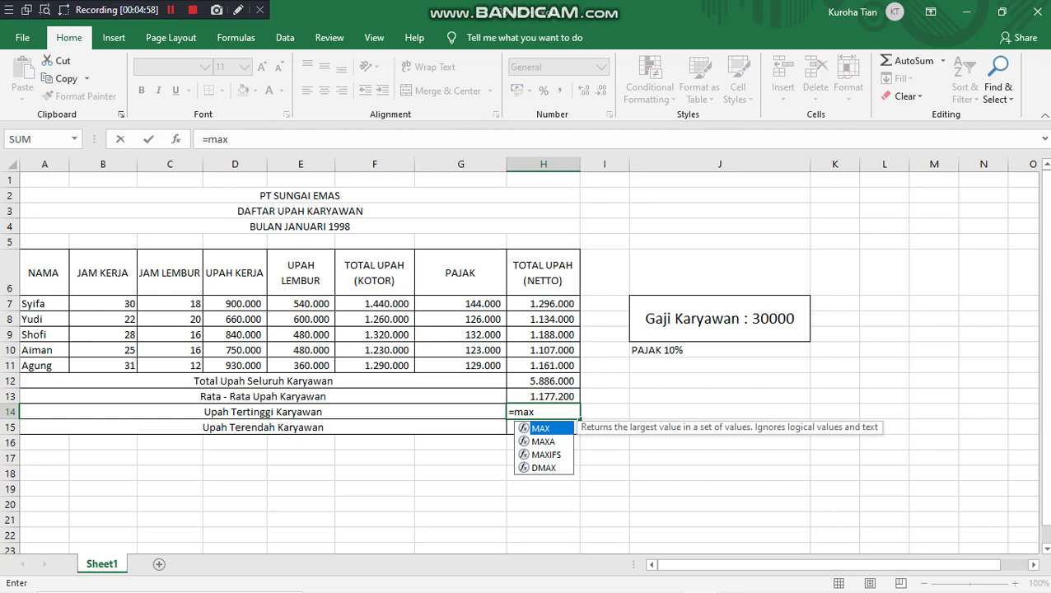
type("(")
left_click_drag(543, 303, 568, 366)
type(")")
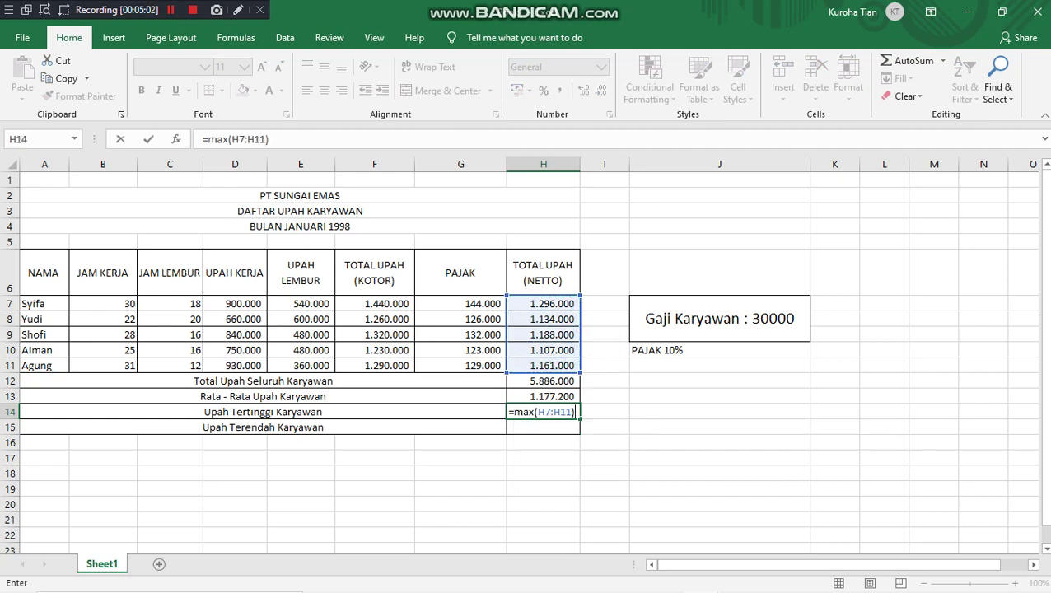
key("Return")
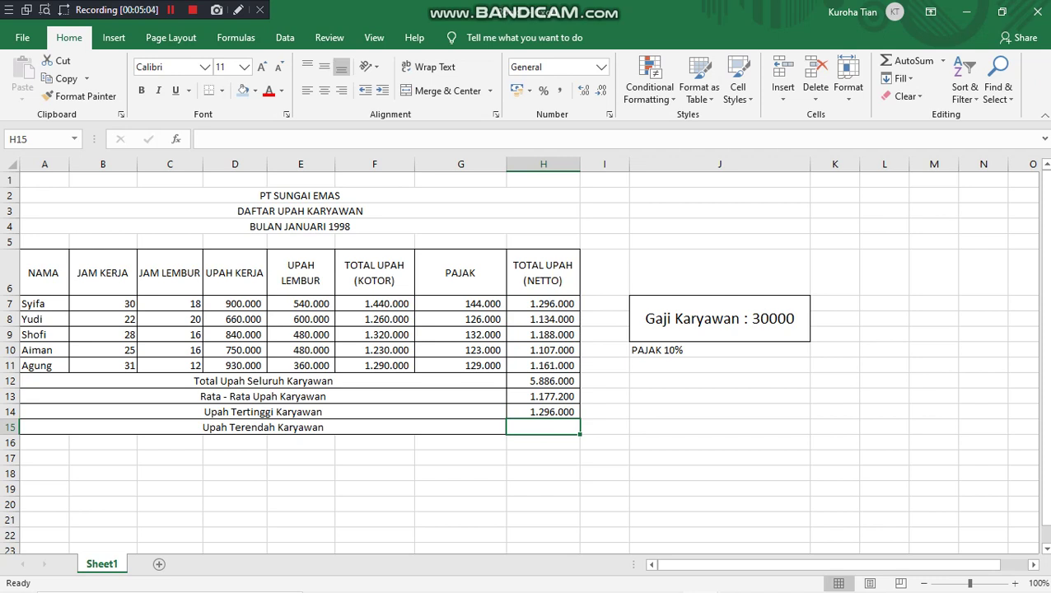
type("=min")
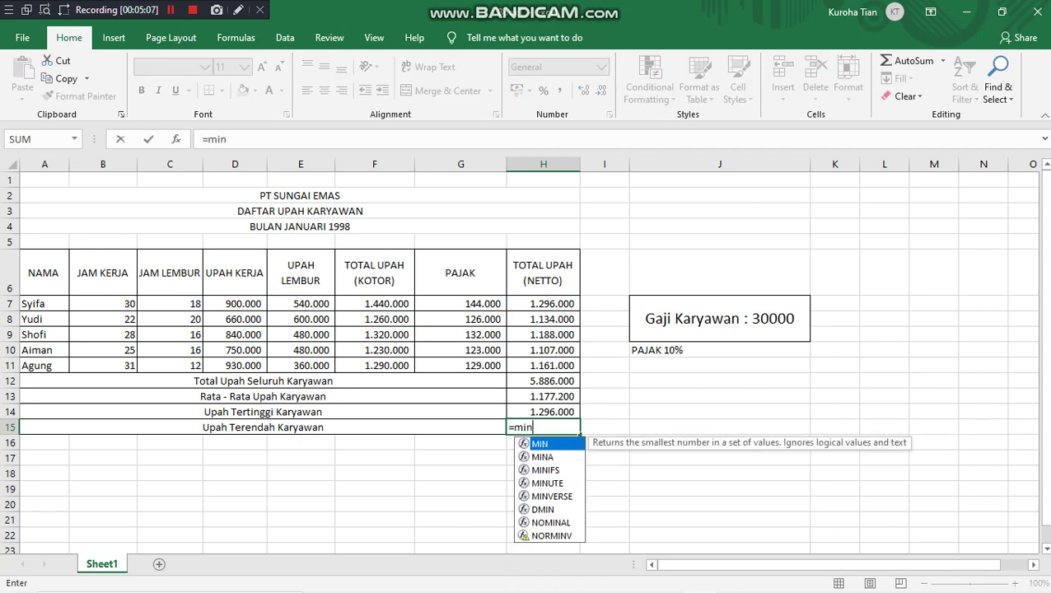
type("(")
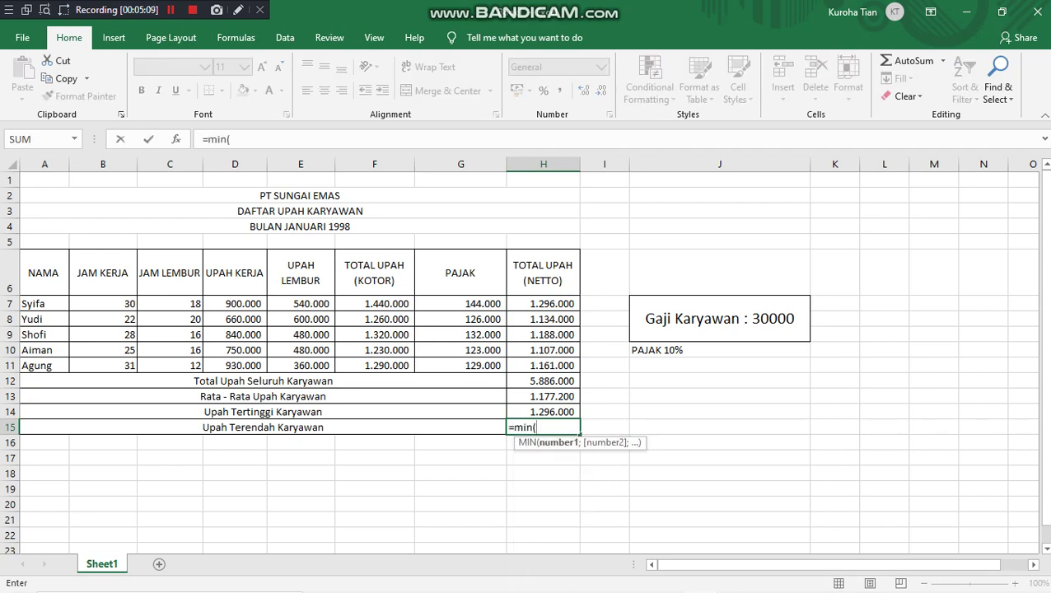
left_click(543, 304)
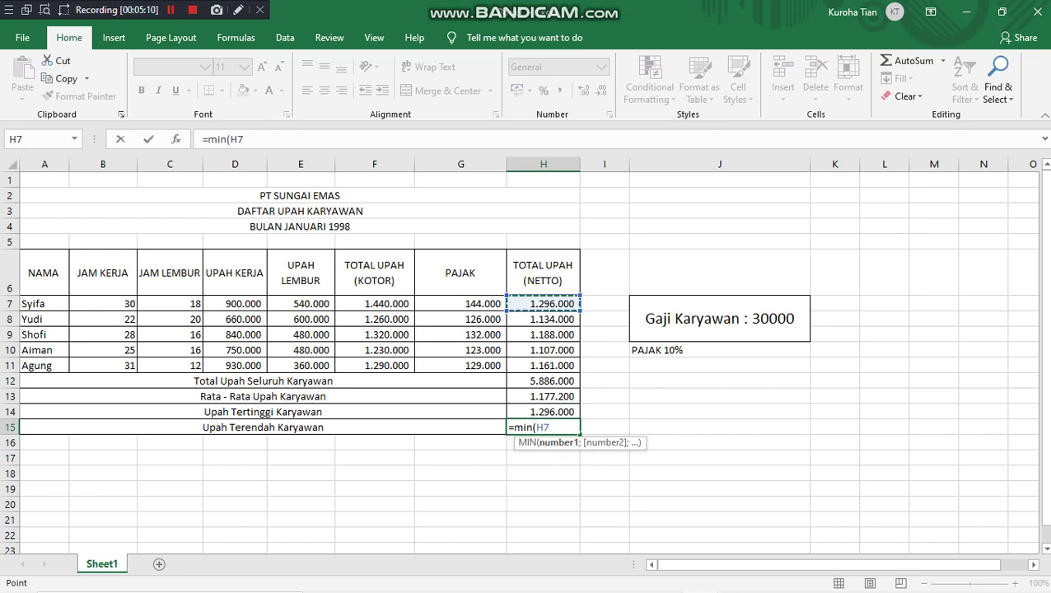
key("Down")
key("Down")
key("Down")
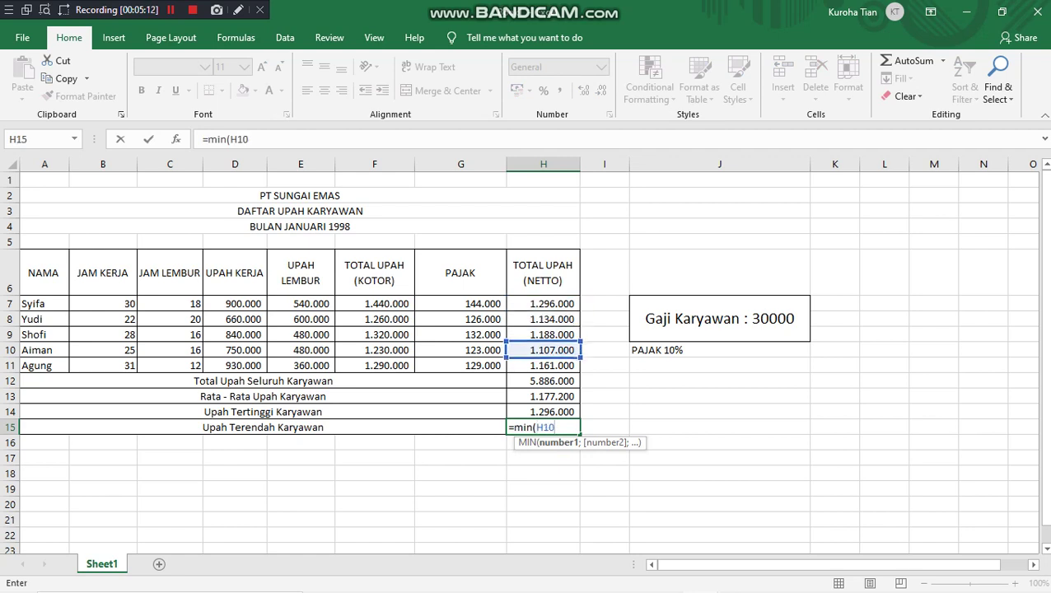
key("Up")
key("Up")
key("Up")
key("Up")
key("Up")
key("Up")
key("Up")
key("Up")
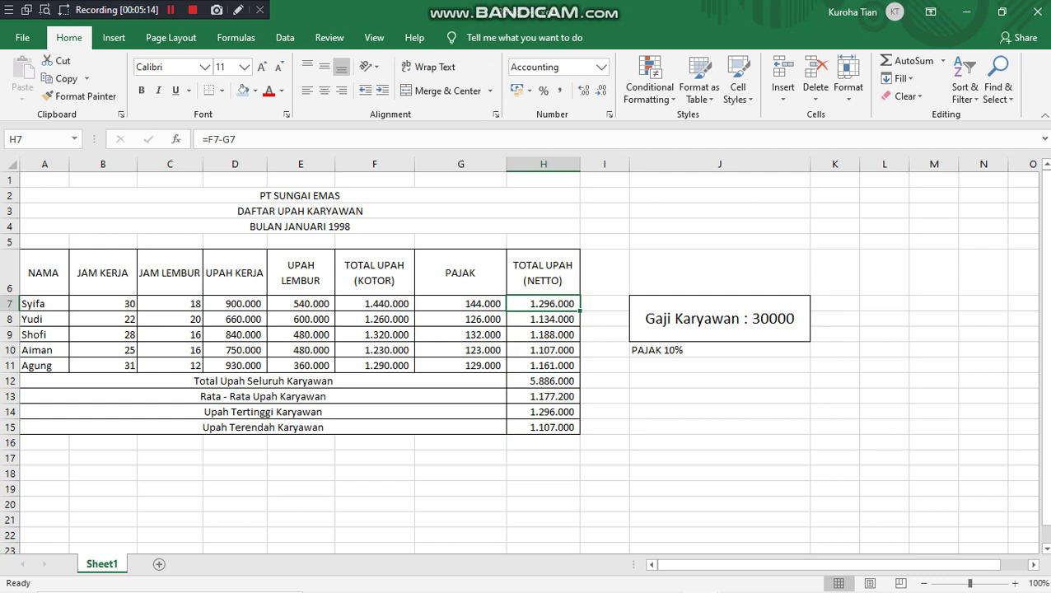
Clear H15 and enter =MIN(H7:H11) for the Upah Terendah Karyawan row.
left_click(543, 428)
key("Delete")
type("=")
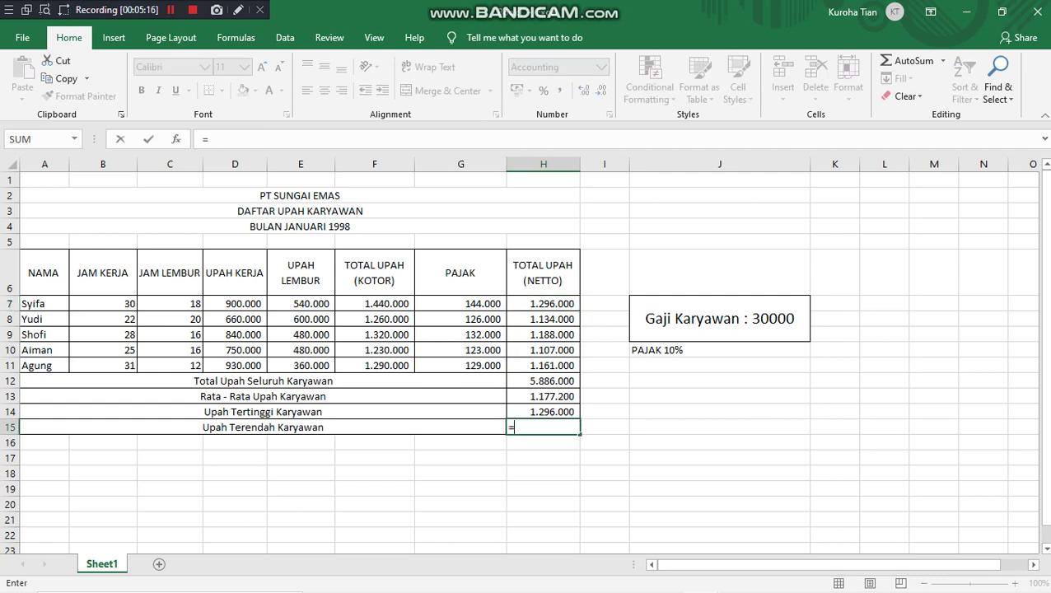
type("min(")
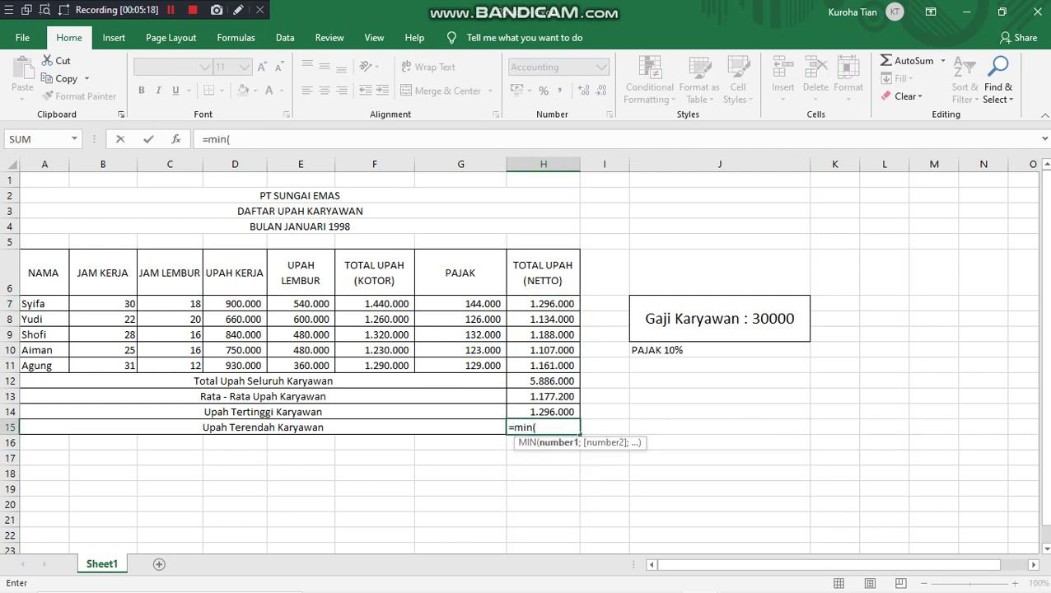
left_click_drag(542, 303, 568, 365)
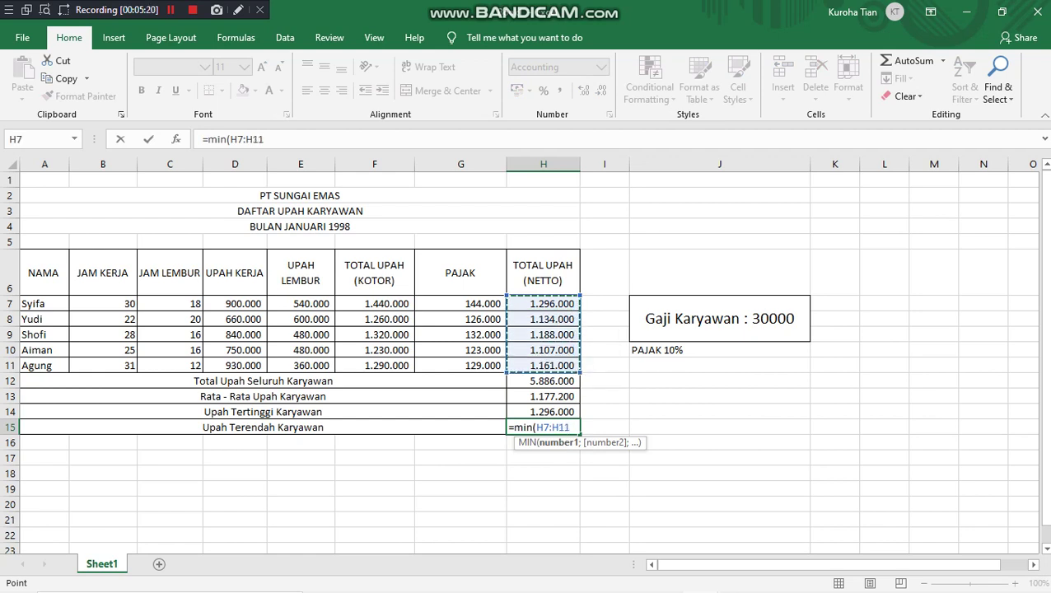
type(")")
key("Return")
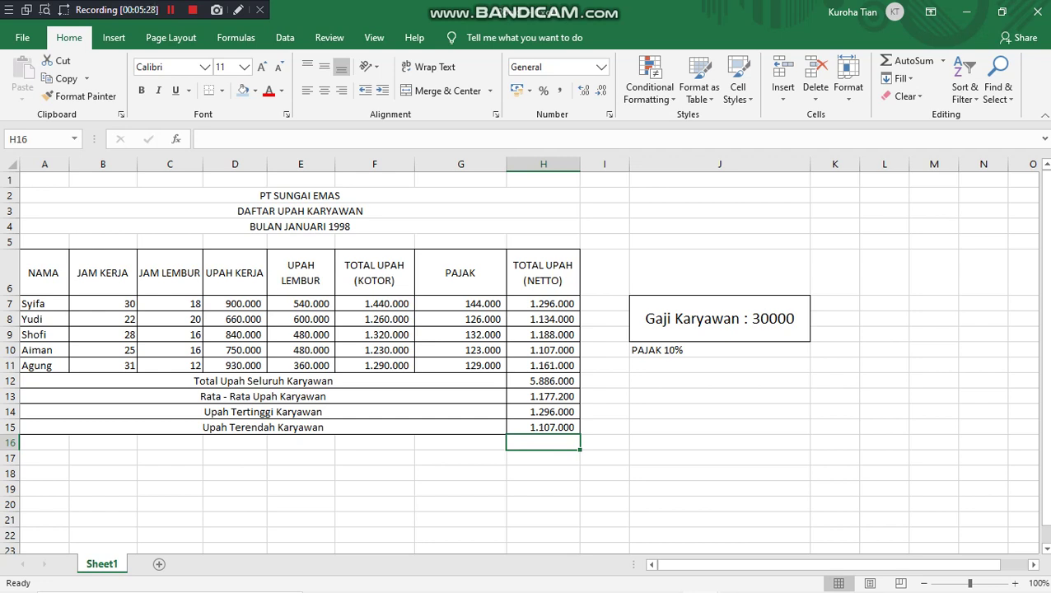
Switch to the Ujian Praktek 2 workbook and examine the PT Astra Honda Motor wage table with its pay rate and tax notes.
left_click(235, 304)
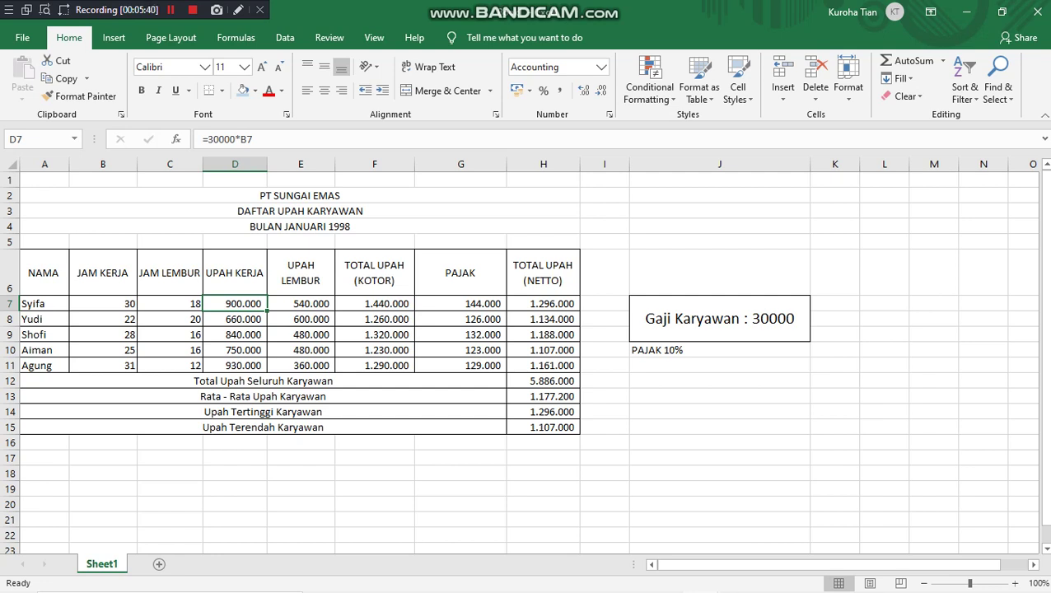
key("alt+Tab")
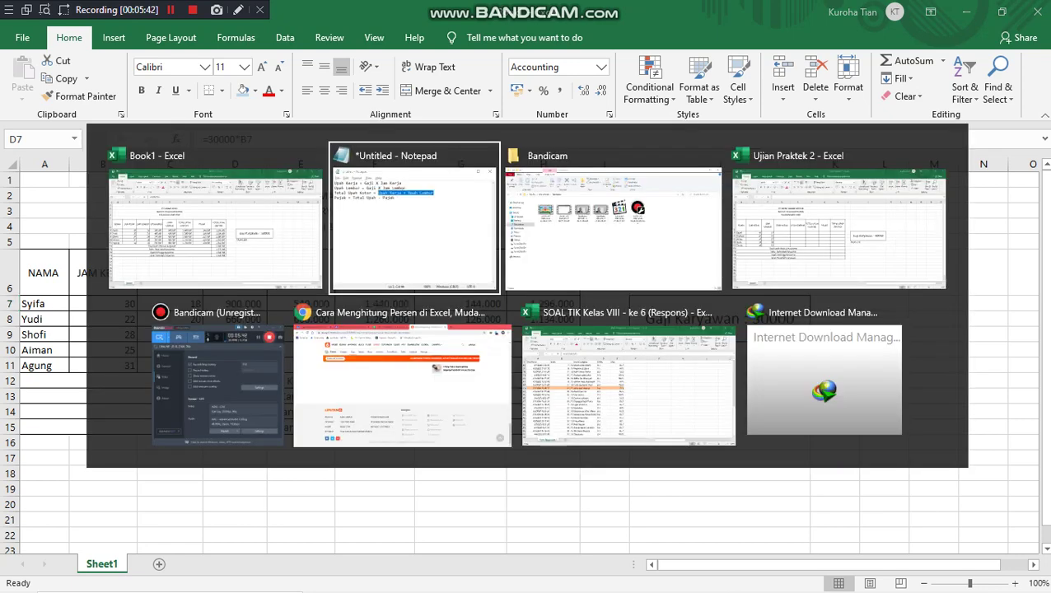
key("alt+Tab")
key("alt+Tab")
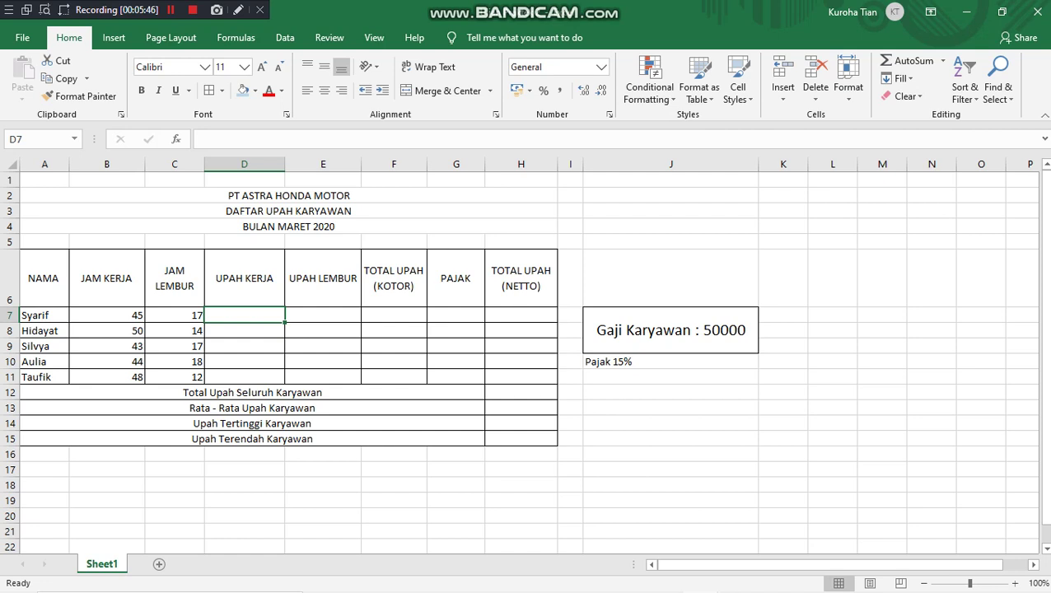
left_click(289, 196)
left_click_drag(288, 195, 671, 439)
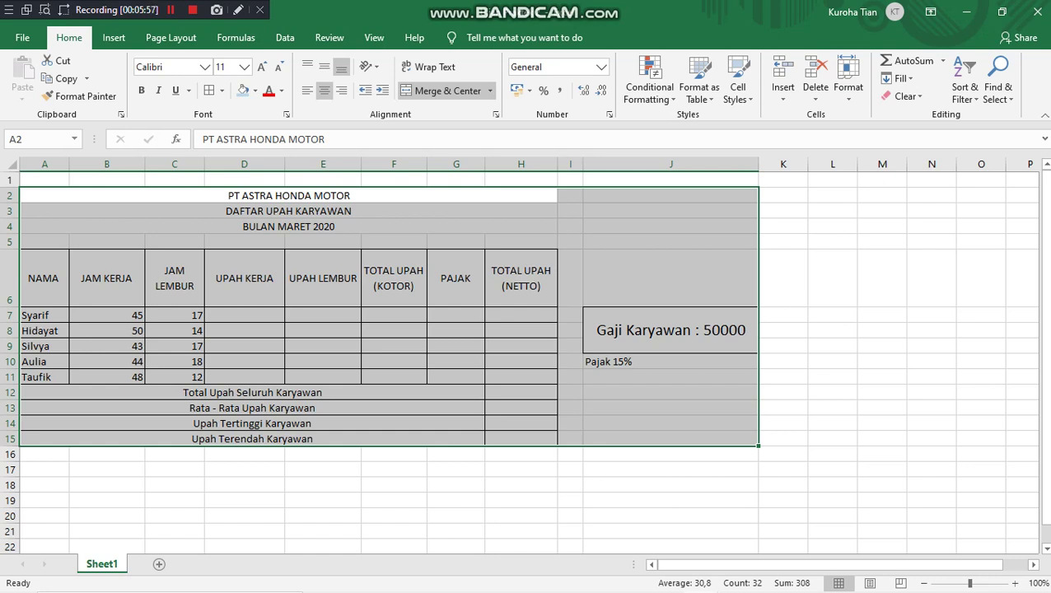
left_click(245, 242)
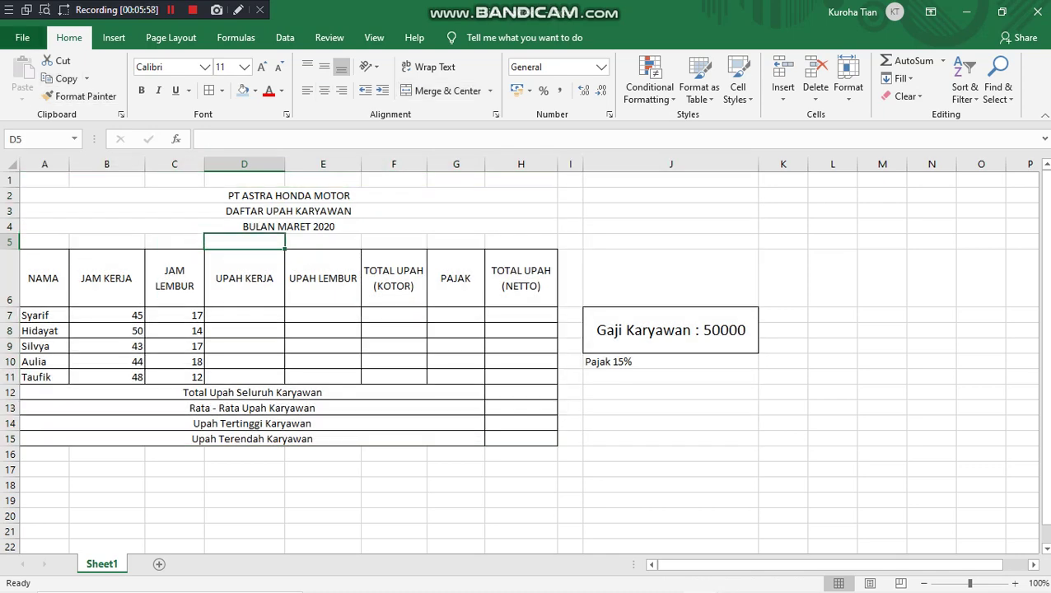
left_click(23, 38)
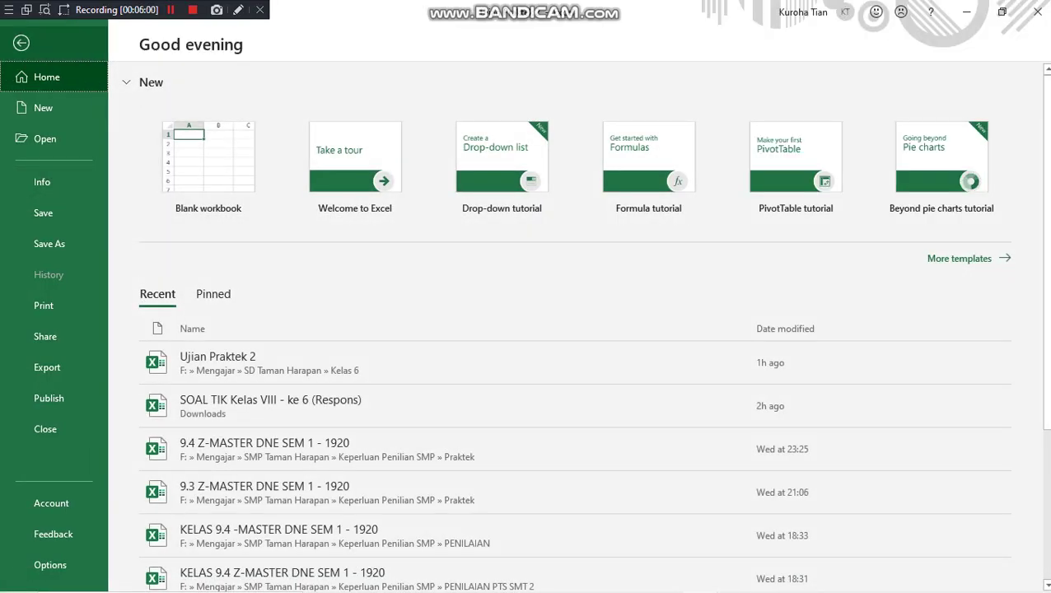
left_click(21, 42)
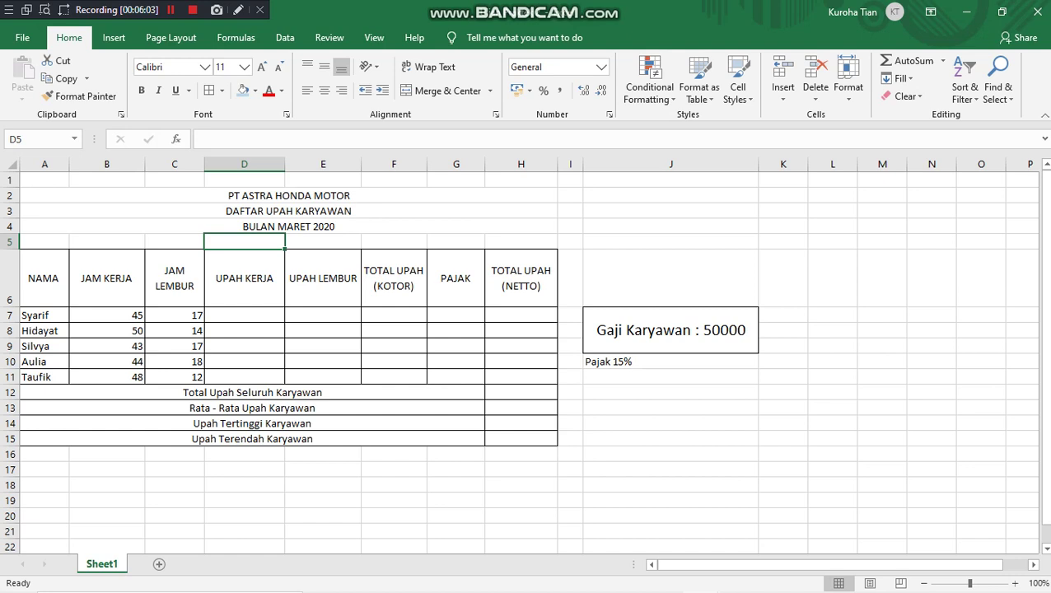